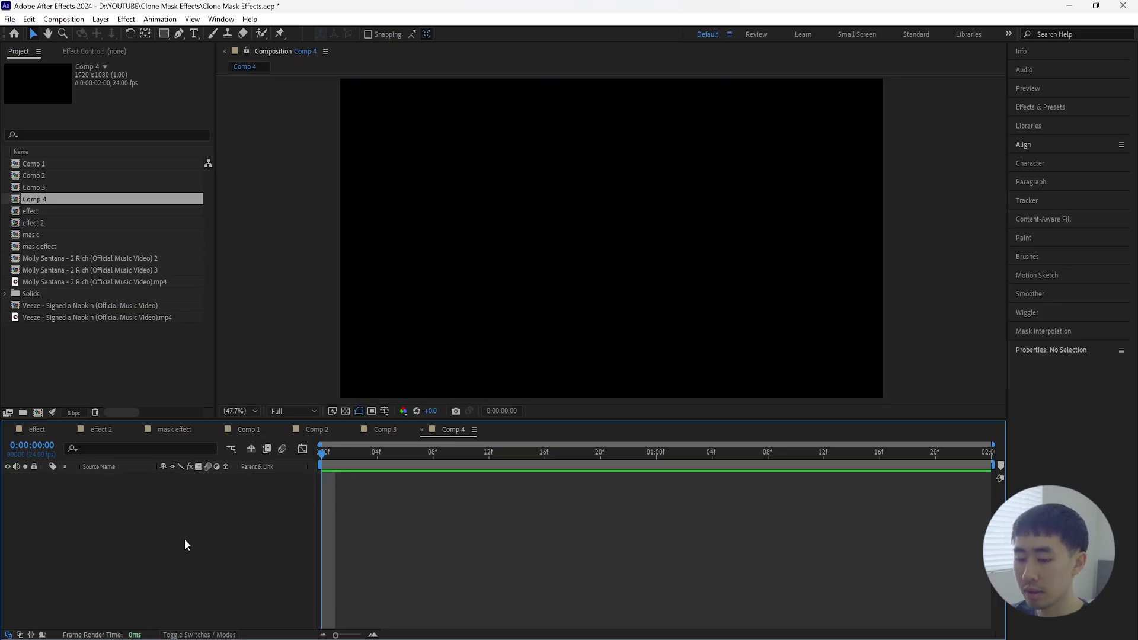
# Paste the molly clip into Comp 4 and trim the composition to the clip's one-second length
pyautogui.hotkey('ctrl', 'v')
pyautogui.moveTo(995, 462); pyautogui.dragTo(656, 461)
pyautogui.hotkey('ctrl', 'shift', 'x')
pyautogui.click(122, 519)
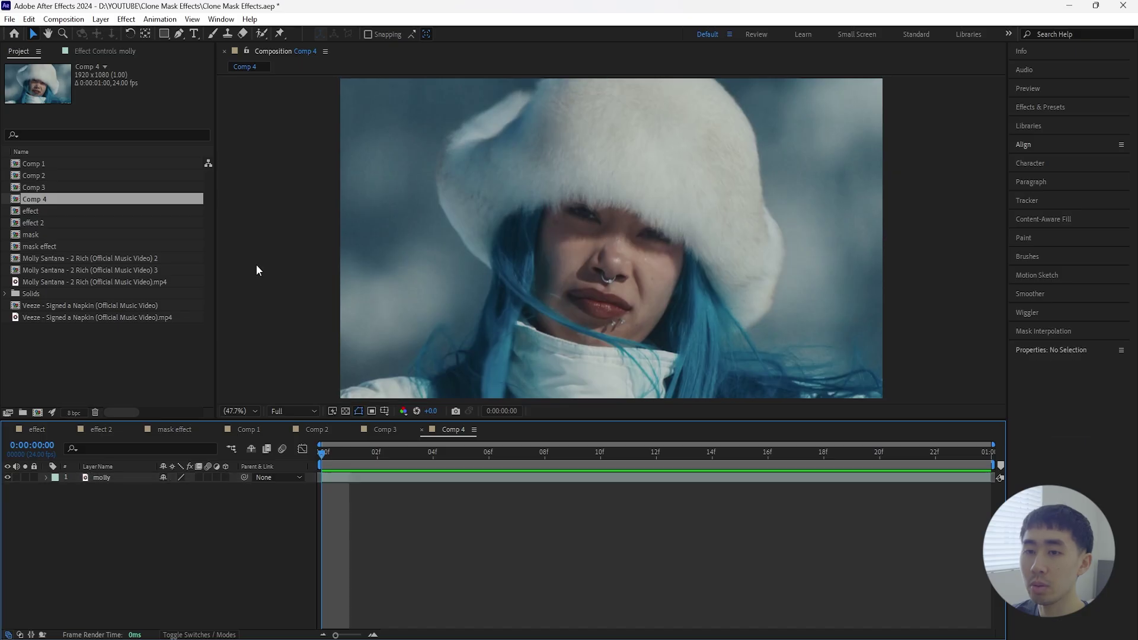
# Set Comp 4's height to 200 px in the composition settings, keeping the width at 1920 px
pyautogui.click(77, 20)
pyautogui.click(65, 52)
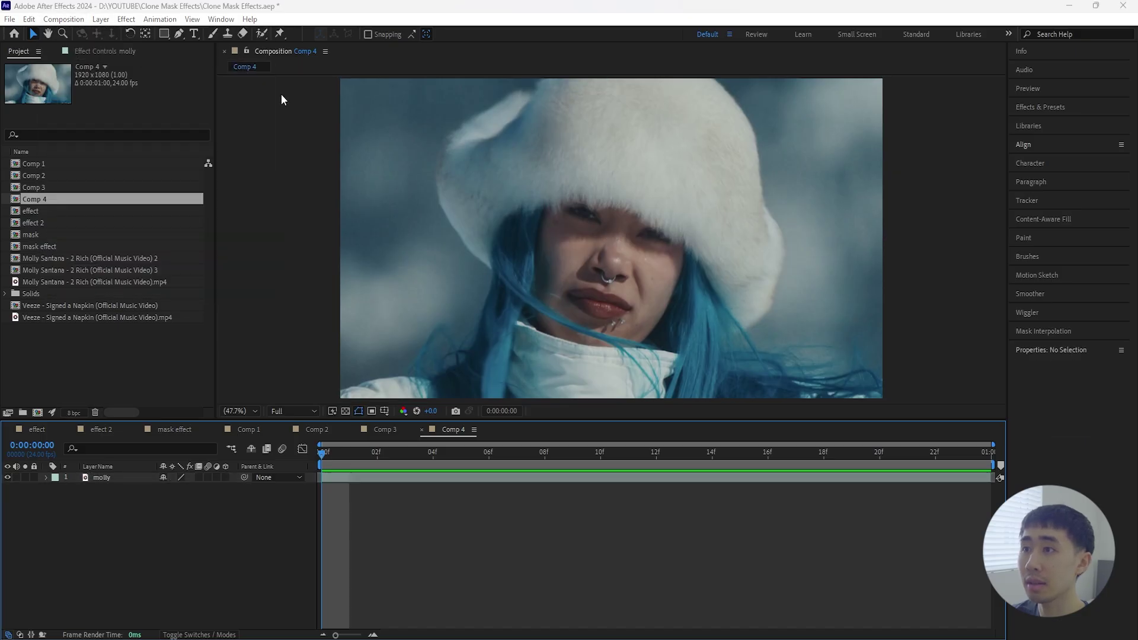
pyautogui.moveTo(664, 138); pyautogui.dragTo(757, 106)
pyautogui.click(679, 211)
pyautogui.write('2')
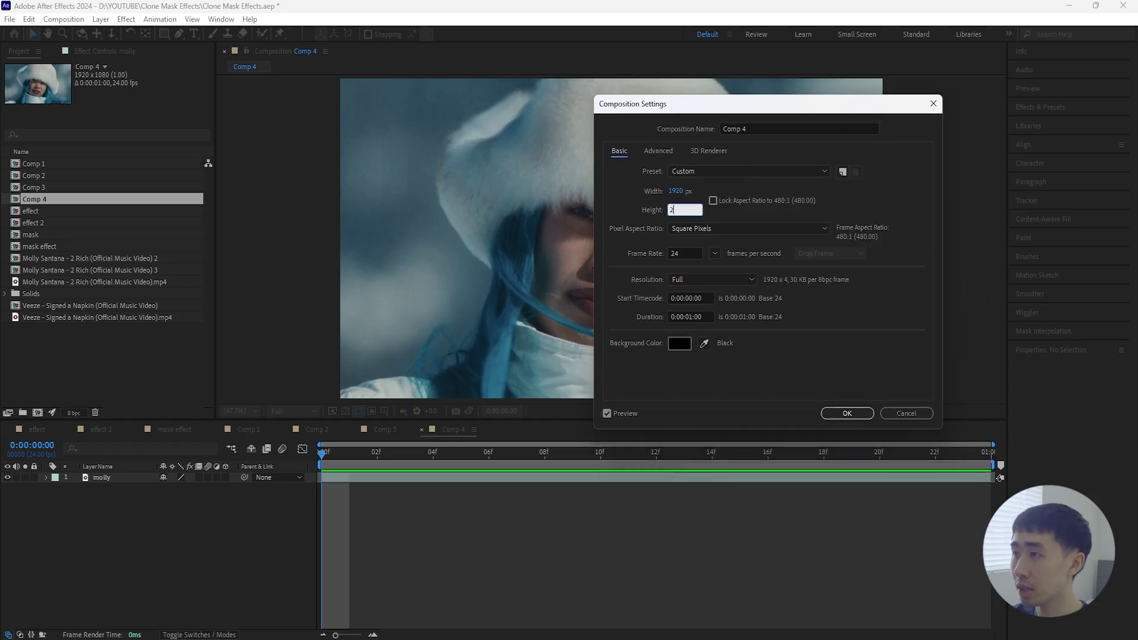
pyautogui.write('00')
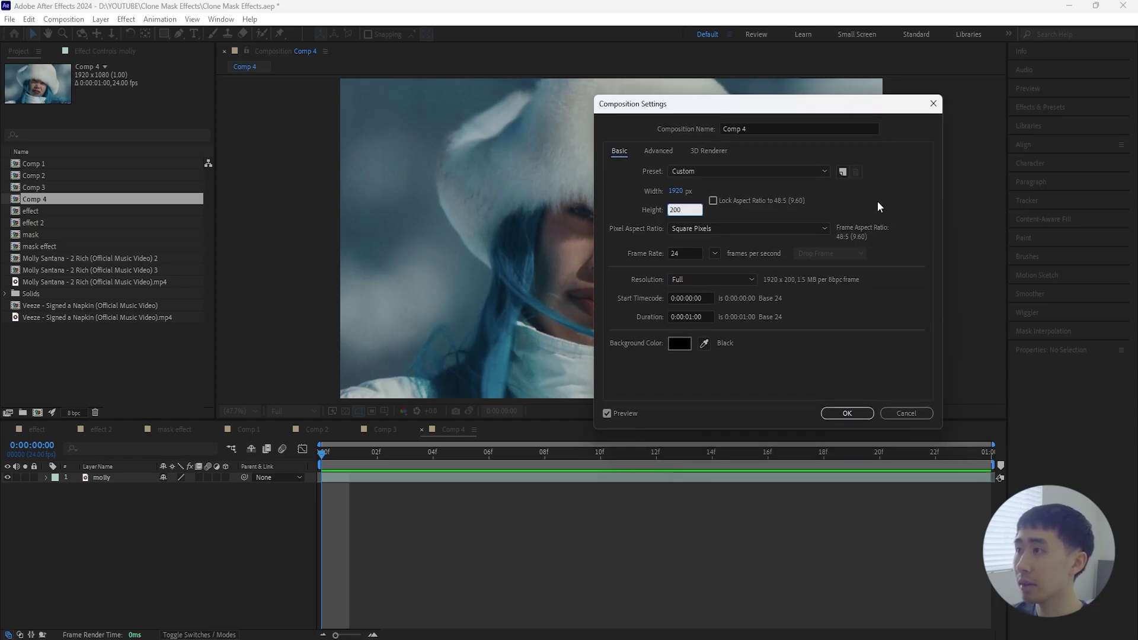
pyautogui.click(848, 413)
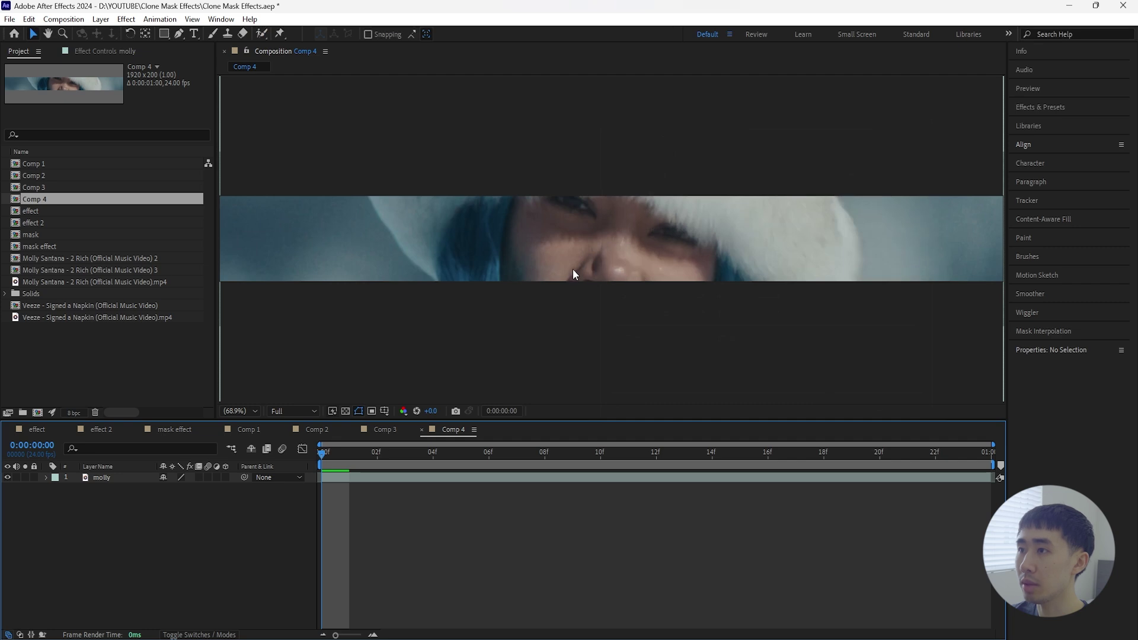
# Shift the molly layer's vertical position downward in Comp 4 so the eyes sit inside the narrow strip
pyautogui.press(',')
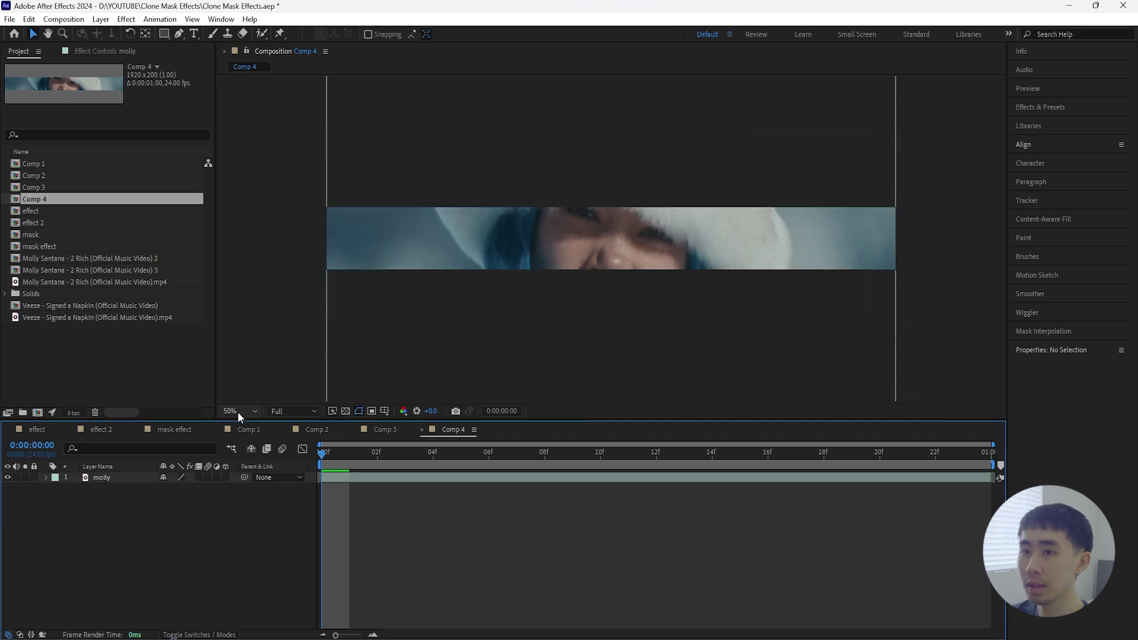
pyautogui.hotkey('shift', '/')
pyautogui.click(134, 478)
pyautogui.press('p')
pyautogui.moveTo(187, 487); pyautogui.dragTo(236, 490)
pyautogui.click(278, 506)
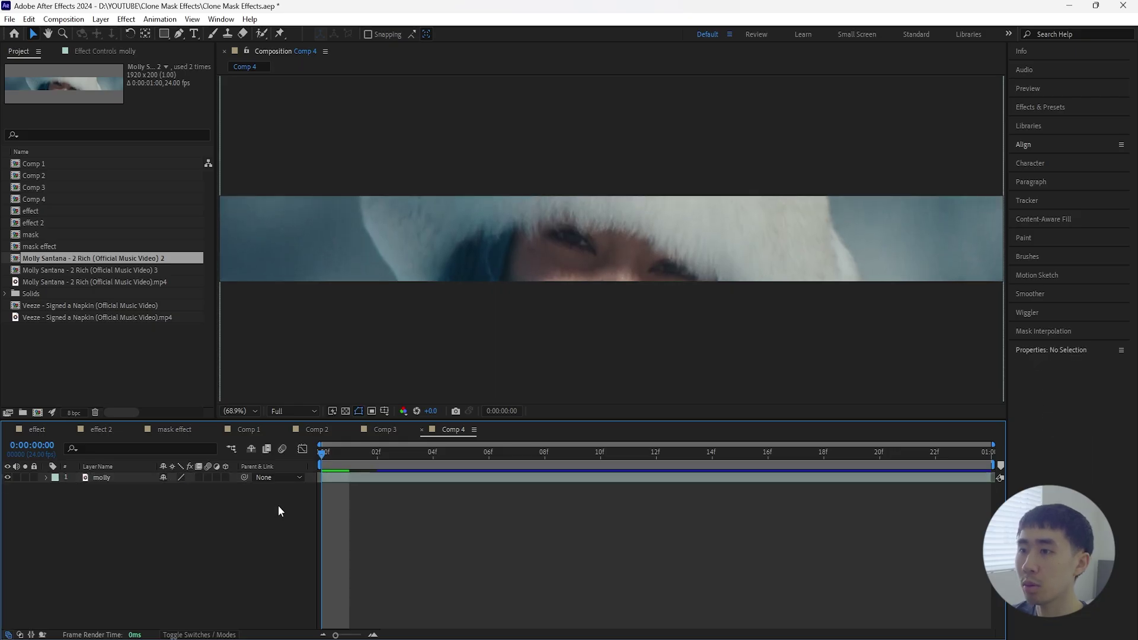
# Place Comp 4 directly above the molly layer at the start of Comp 1 and hide the molly layer
pyautogui.click(249, 430)
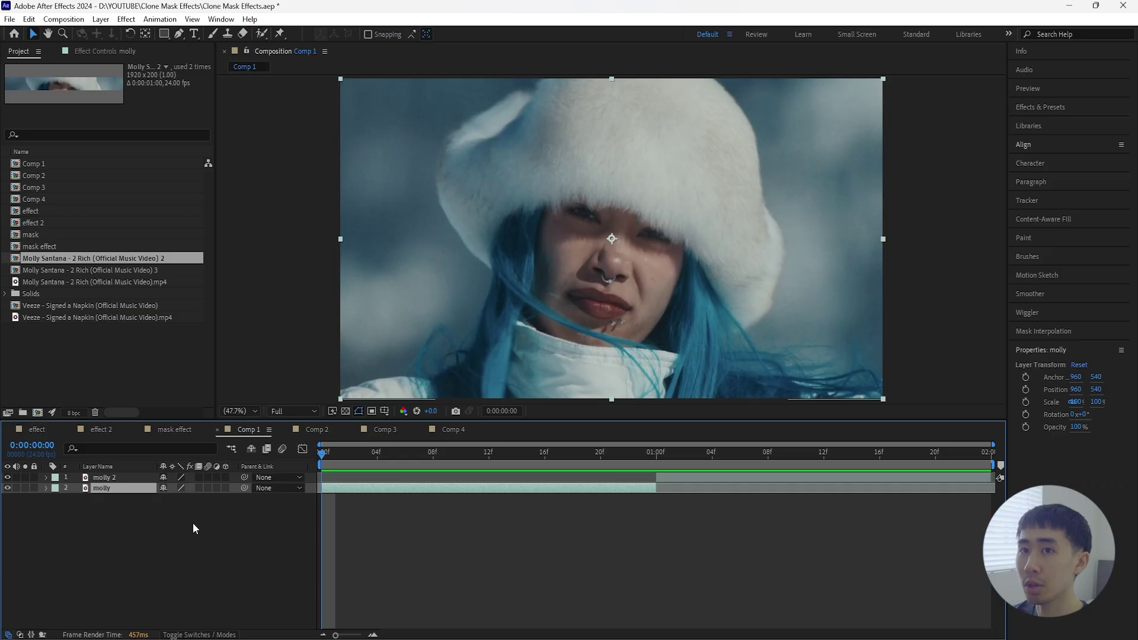
pyautogui.click(37, 200)
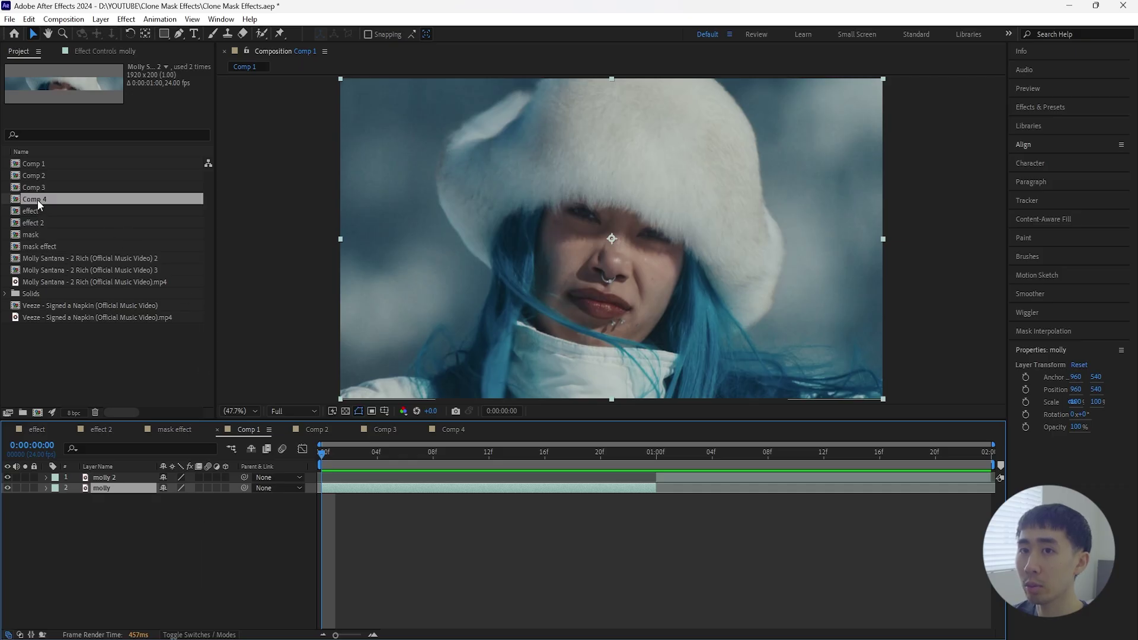
pyautogui.click(453, 430)
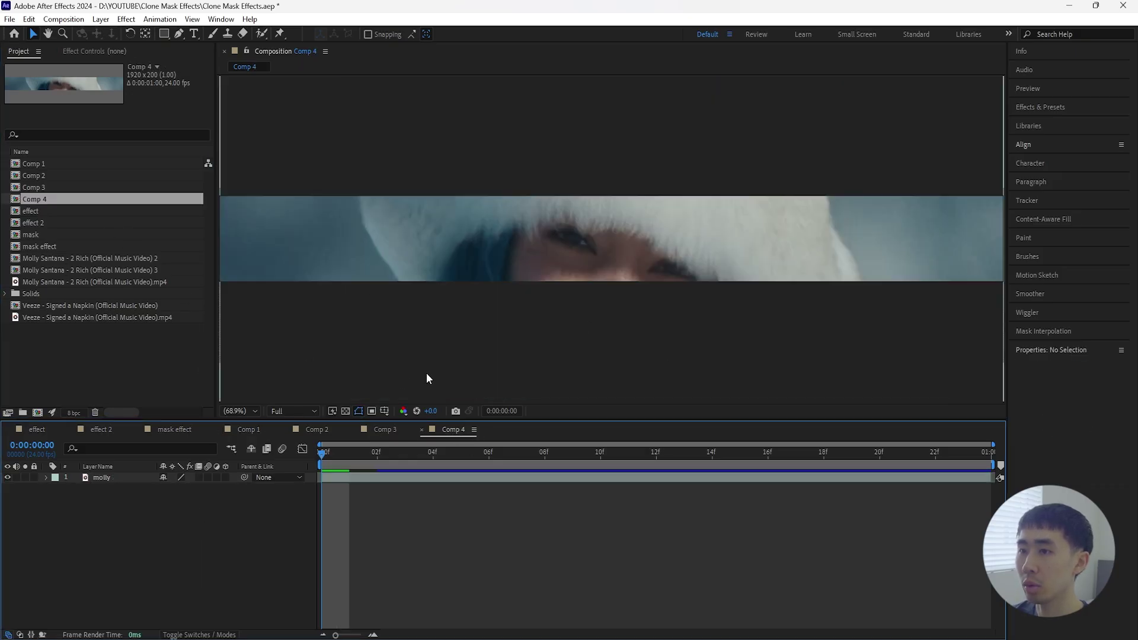
pyautogui.click(250, 430)
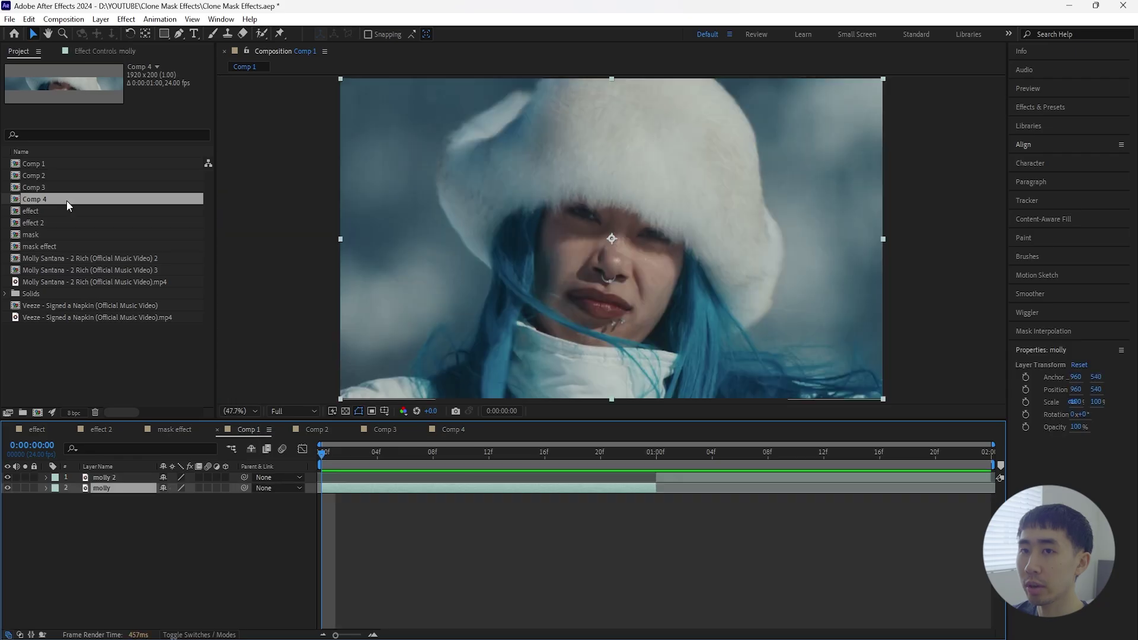
pyautogui.moveTo(66, 200); pyautogui.dragTo(112, 482)
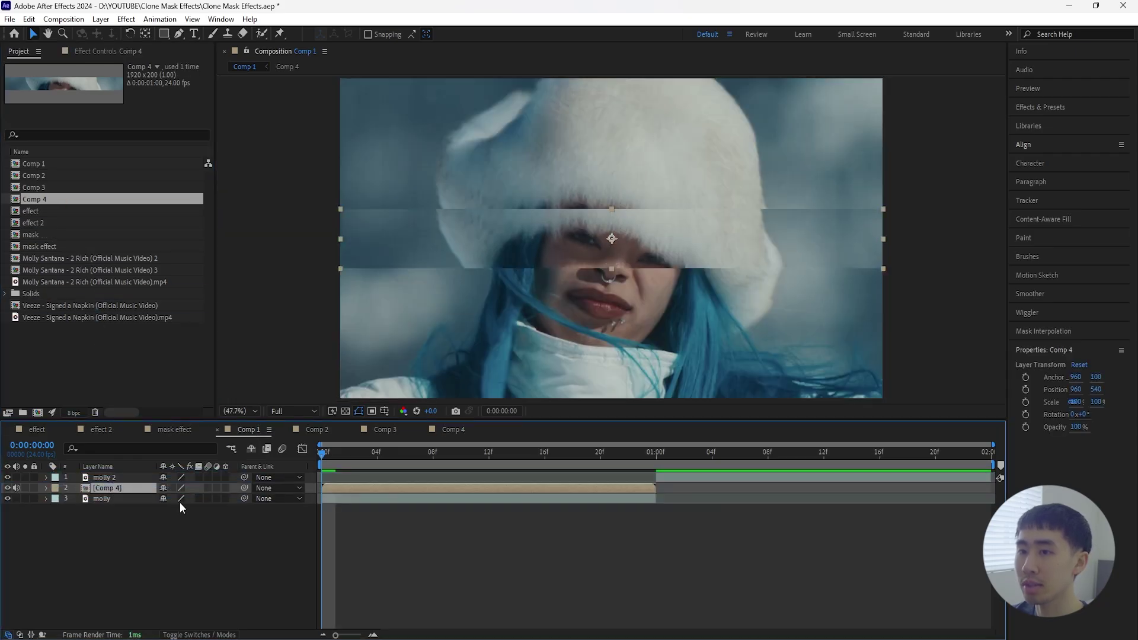
pyautogui.click(7, 499)
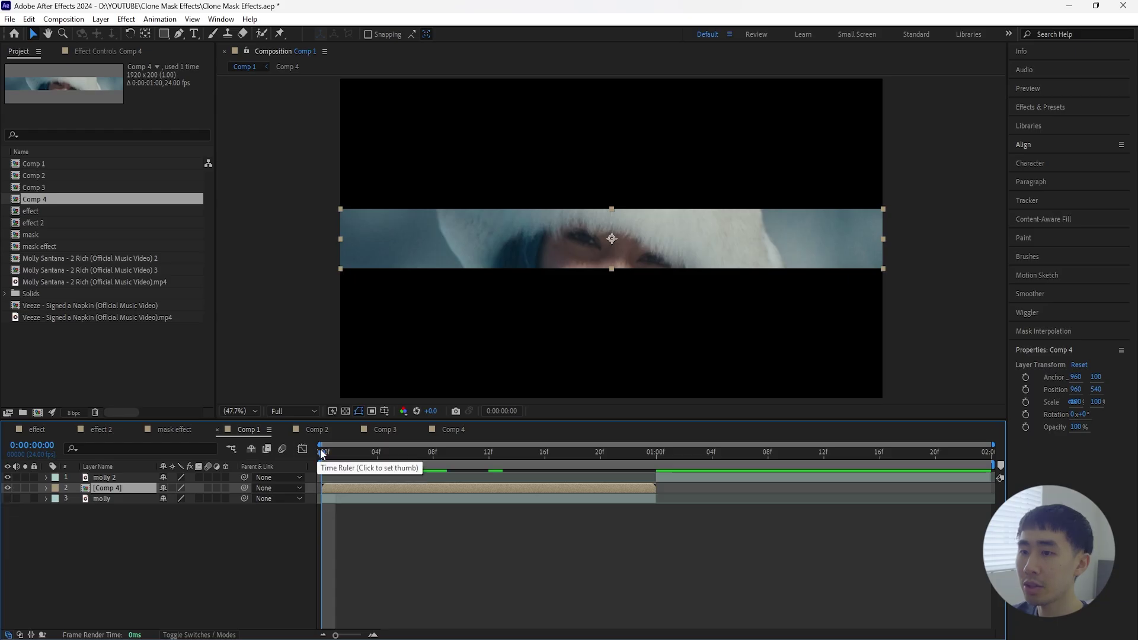
# Preview Comp 1 from the start to check how the Comp 4 strip plays
pyautogui.press('space')
pyautogui.press('space')
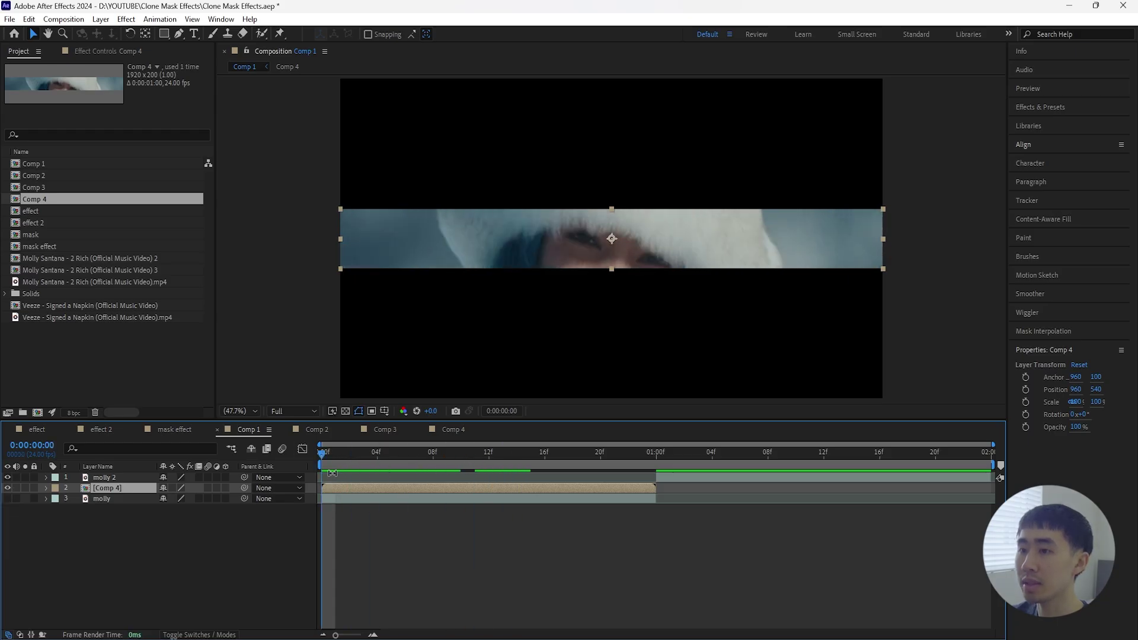
pyautogui.click(344, 413)
pyautogui.click(345, 413)
pyautogui.press('space')
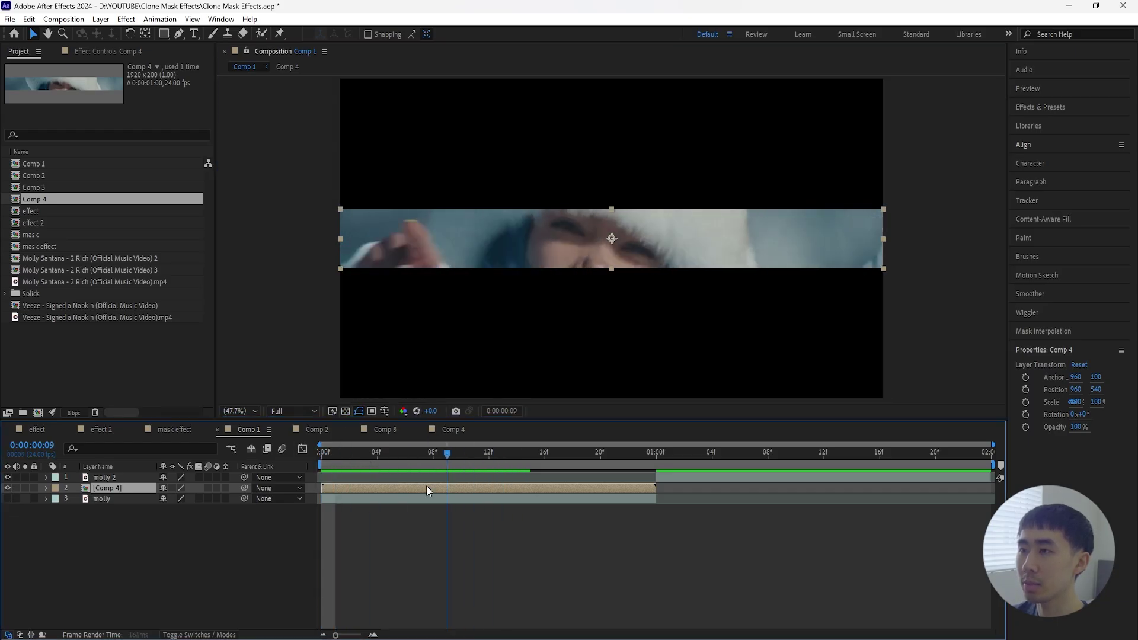
pyautogui.press('space')
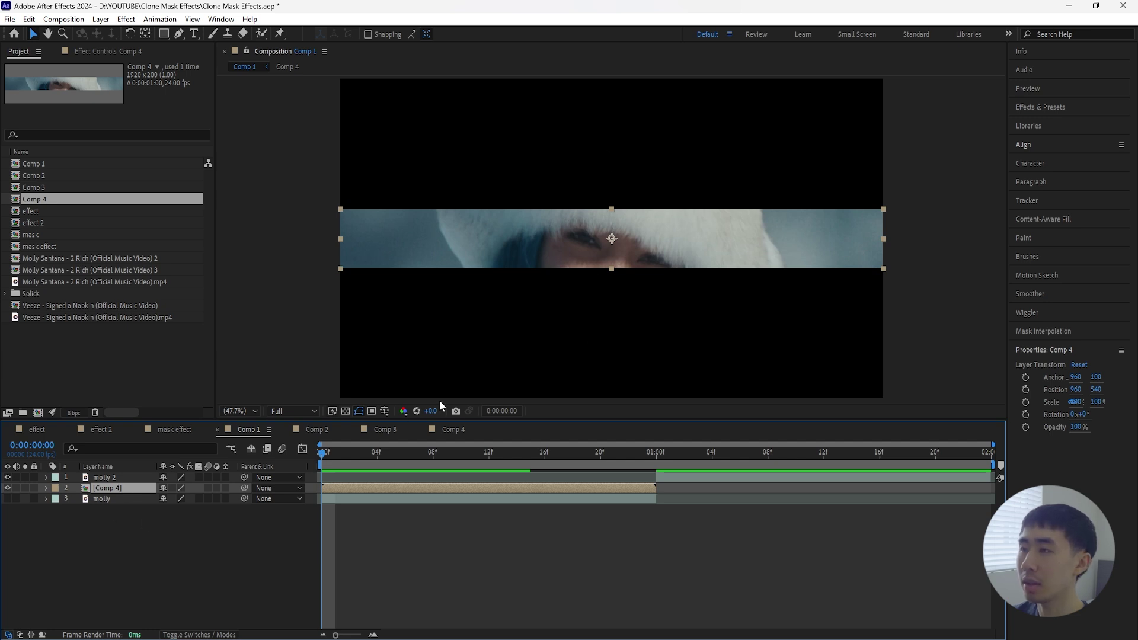
# Apply Motion Tile to the Comp 4 layer, set Output Height to 600 and preview the tiled strips
pyautogui.click(1050, 108)
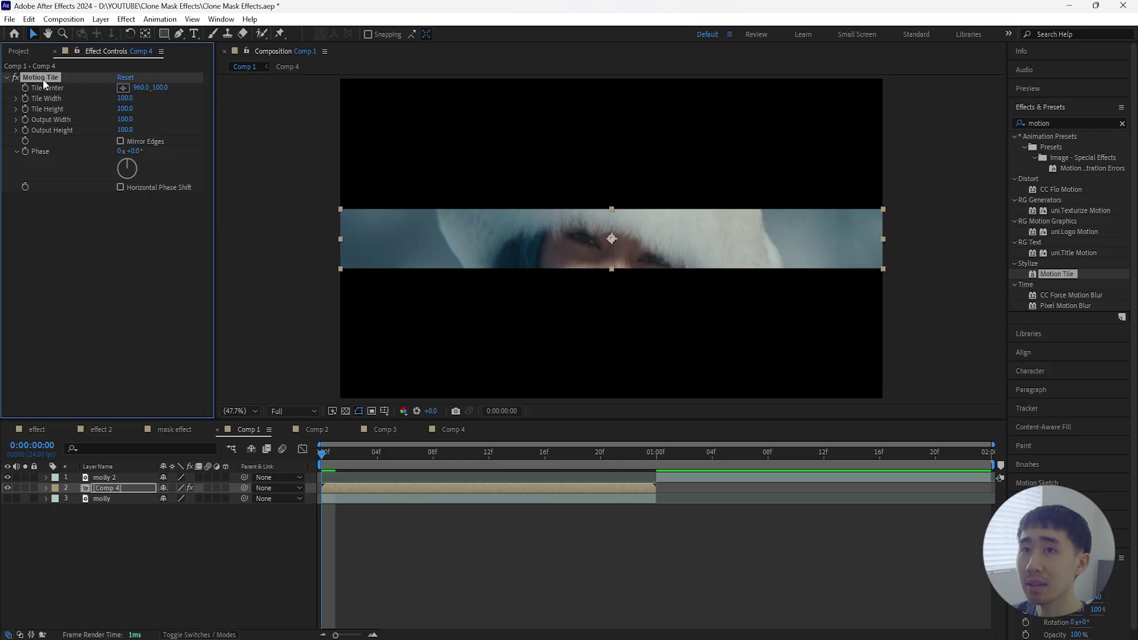
pyautogui.moveTo(131, 133); pyautogui.dragTo(153, 127)
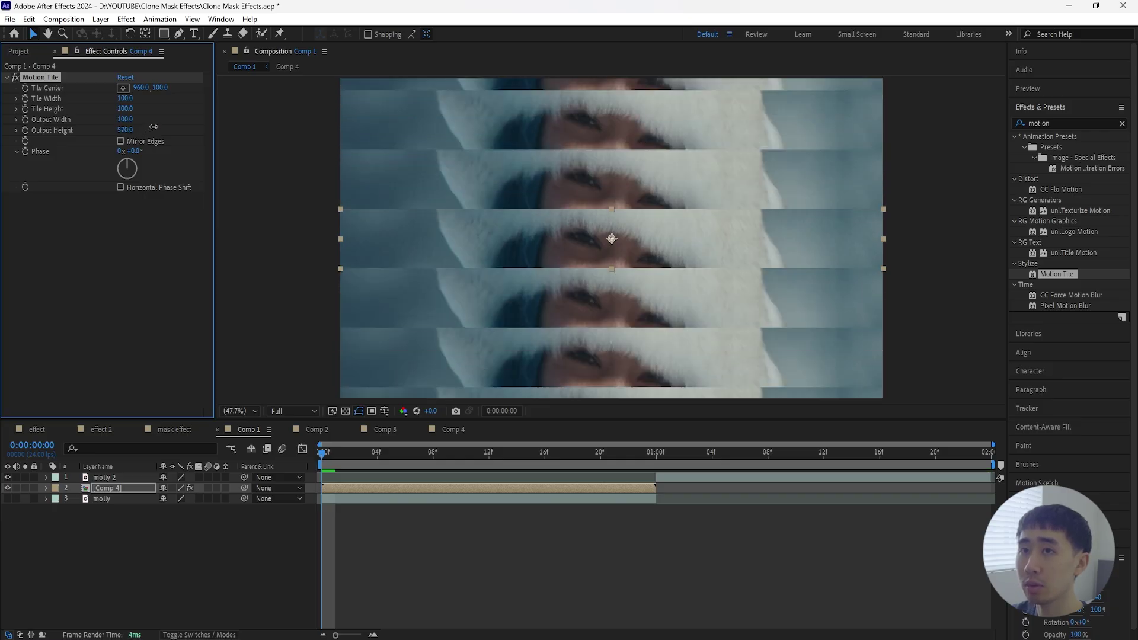
pyautogui.click(125, 130)
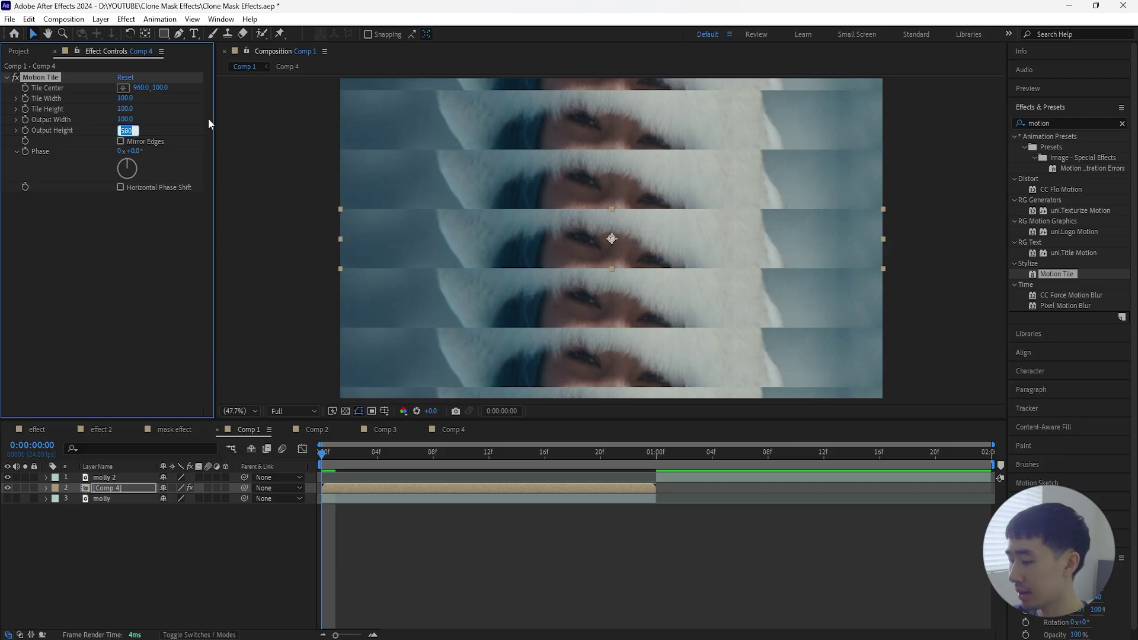
pyautogui.write('600')
pyautogui.press('Return')
pyautogui.press('space')
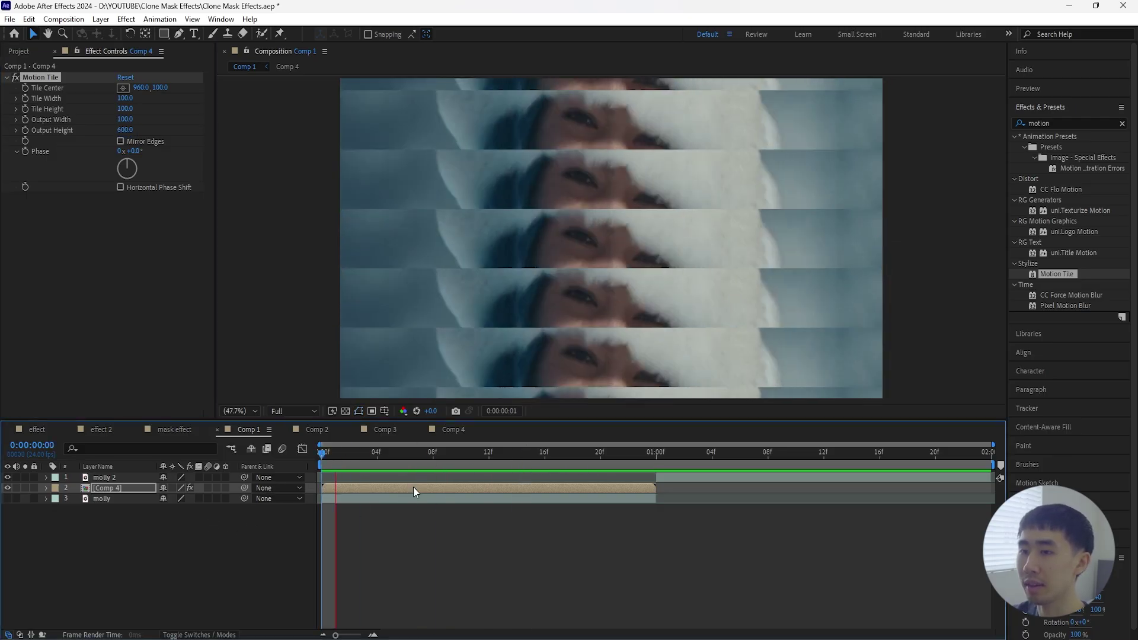
# Review the strip inside Comp 4 and its Motion Tile effect back in Comp 1
pyautogui.click(137, 488)
pyautogui.doubleClick(137, 488)
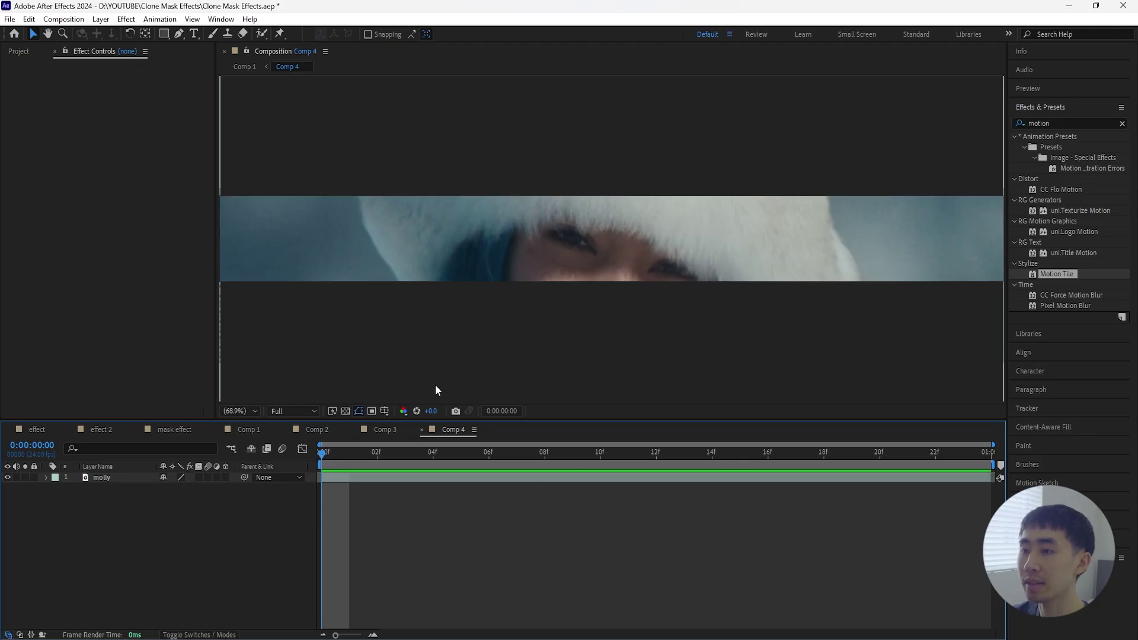
pyautogui.click(250, 431)
pyautogui.moveTo(324, 455)
pyautogui.mouseDown()
pyautogui.moveTo(382, 461)
pyautogui.moveTo(309, 477)
pyautogui.moveTo(403, 472)
pyautogui.moveTo(322, 468)
pyautogui.mouseUp()
pyautogui.click(52, 77)
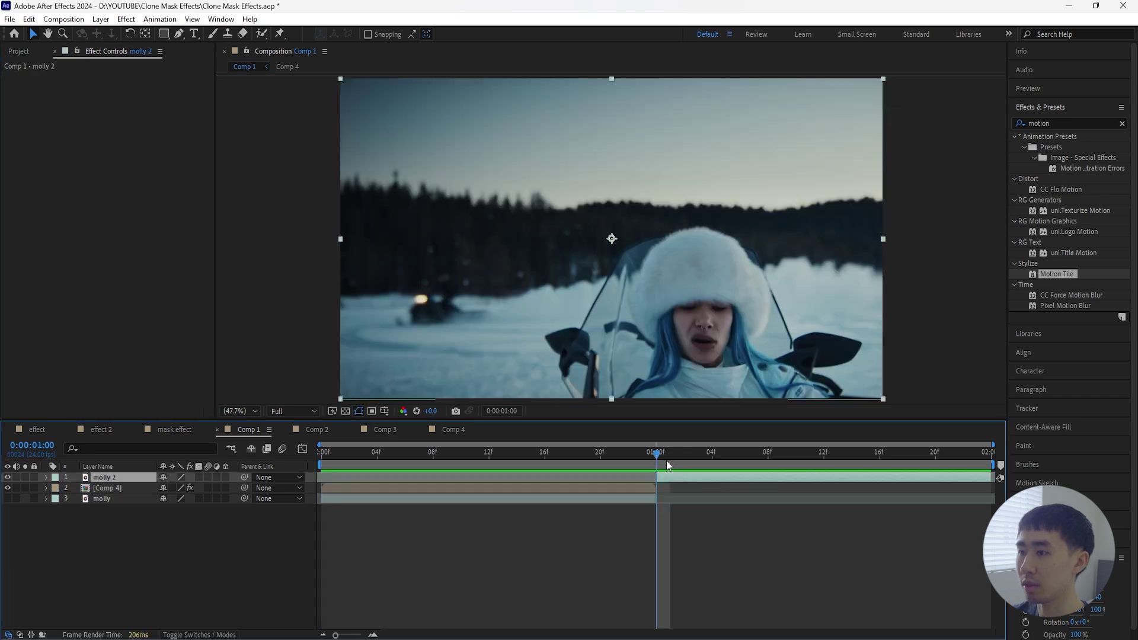
# Create a new one-second composition 300 px wide and 1080 px high at 24 fps
pyautogui.click(18, 51)
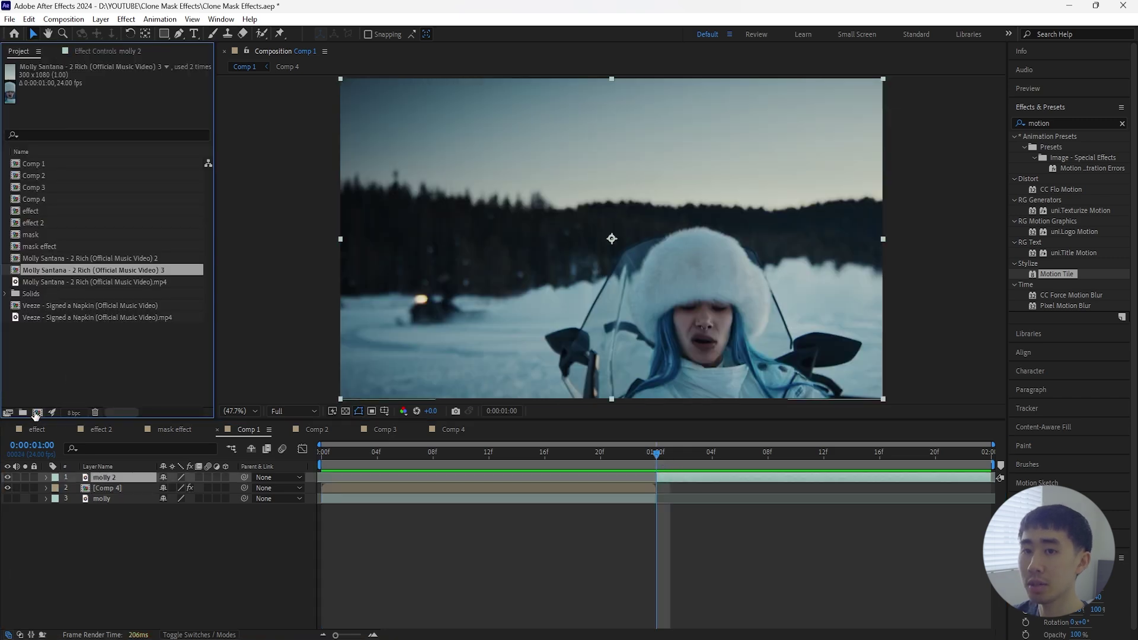
pyautogui.hotkey('ctrl', 'n')
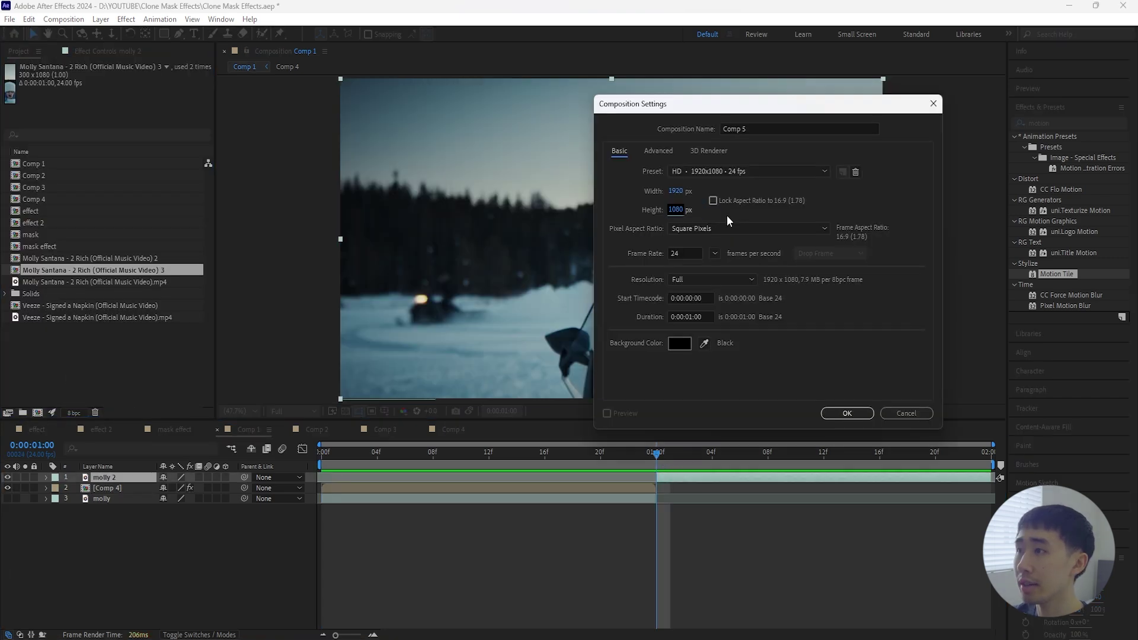
pyautogui.click(675, 191)
pyautogui.write('300')
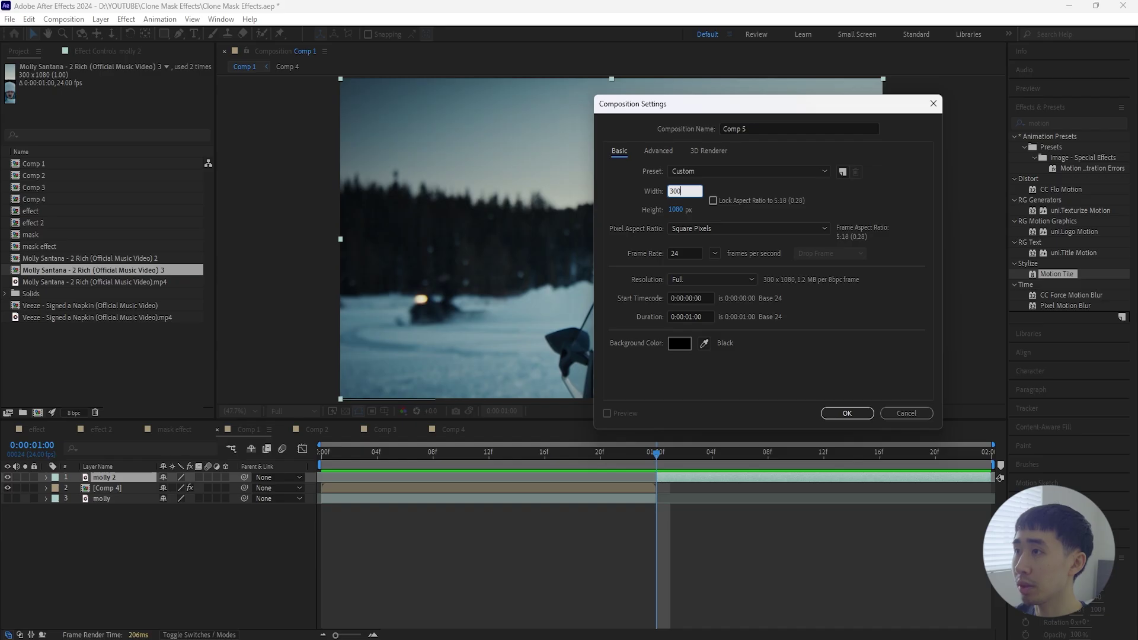
pyautogui.click(739, 215)
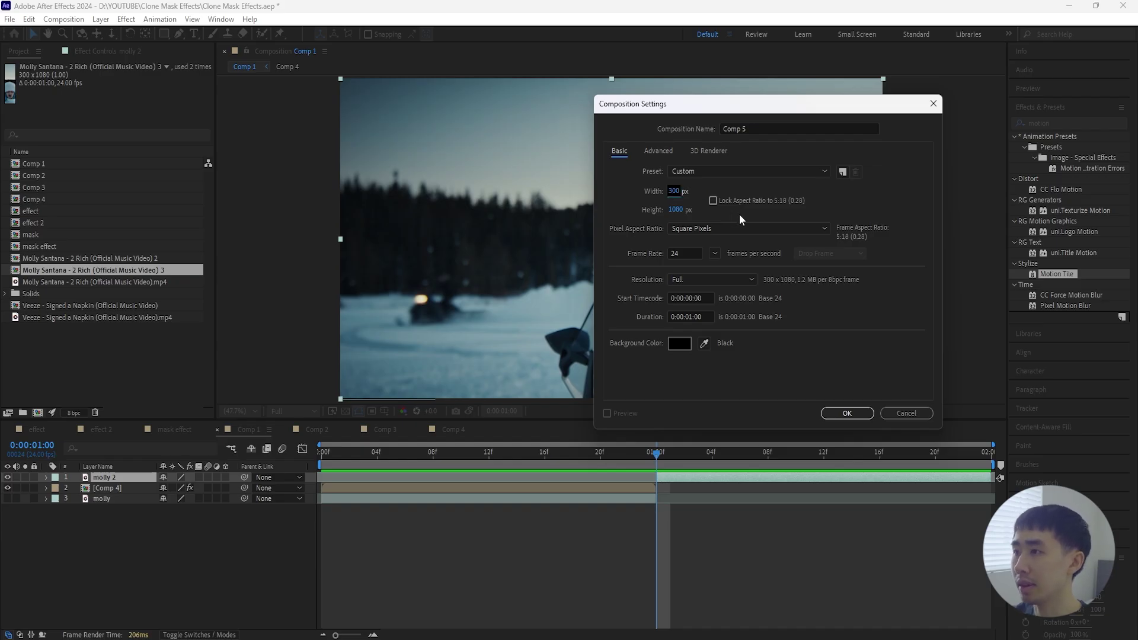
pyautogui.click(848, 413)
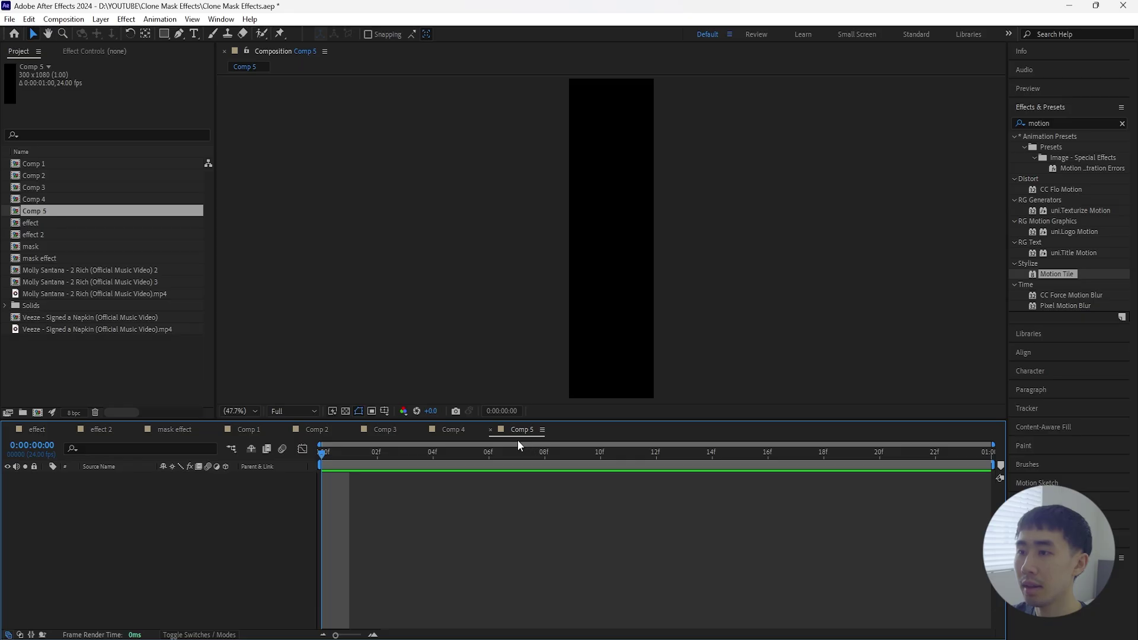
# Paste the molly 2 clip into Comp 5 and set its X position to about -170 to centre the face
pyautogui.click(246, 429)
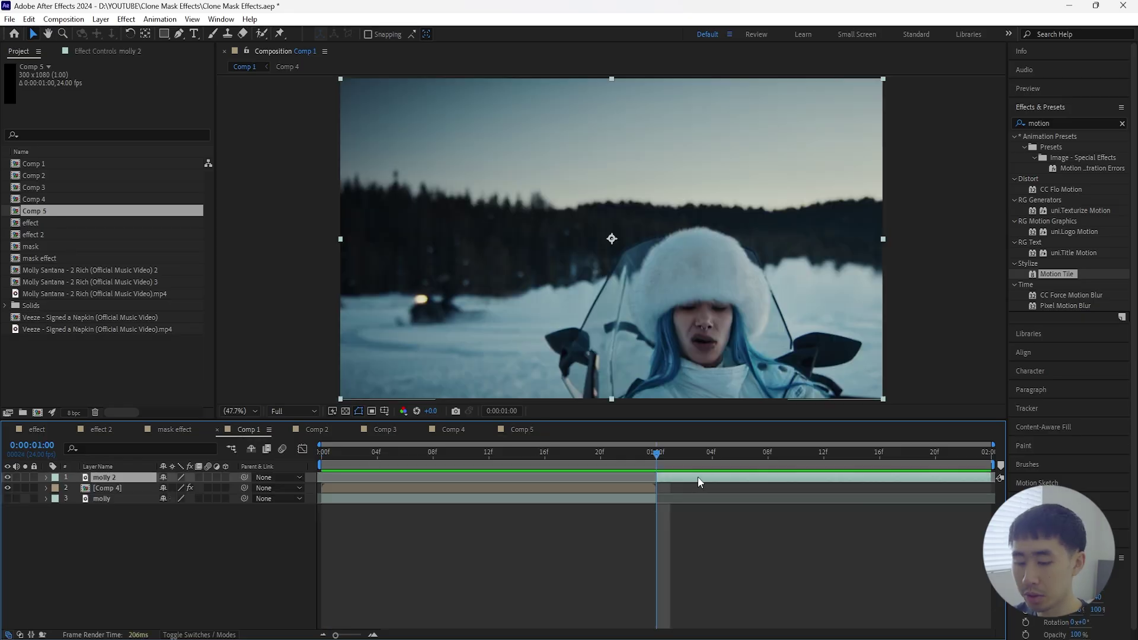
pyautogui.click(529, 435)
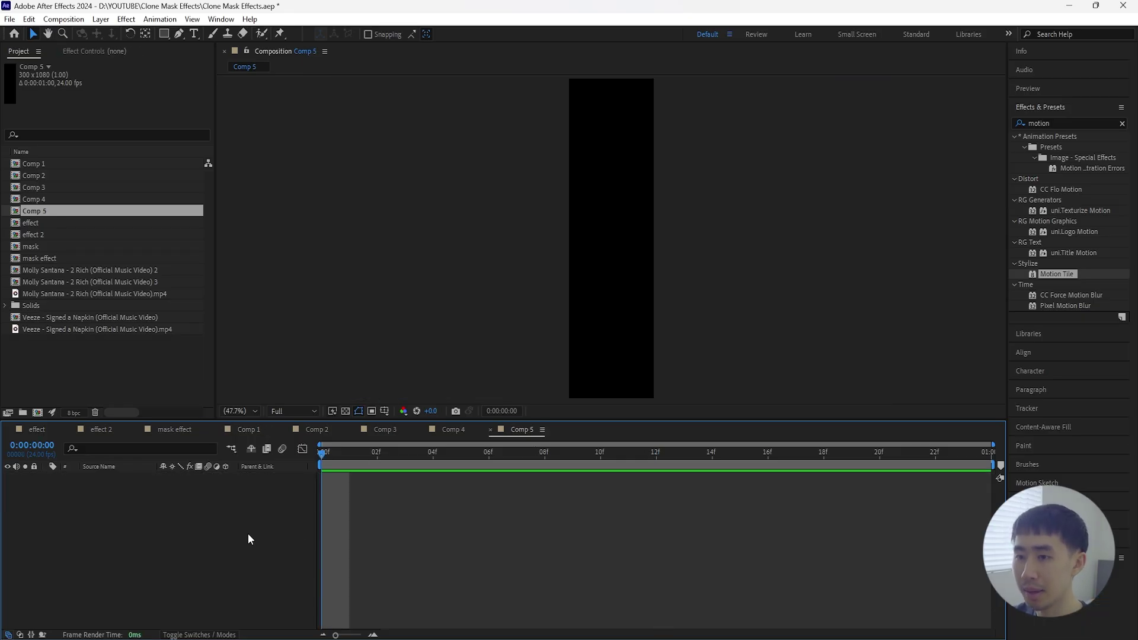
pyautogui.hotkey('ctrl', 'v')
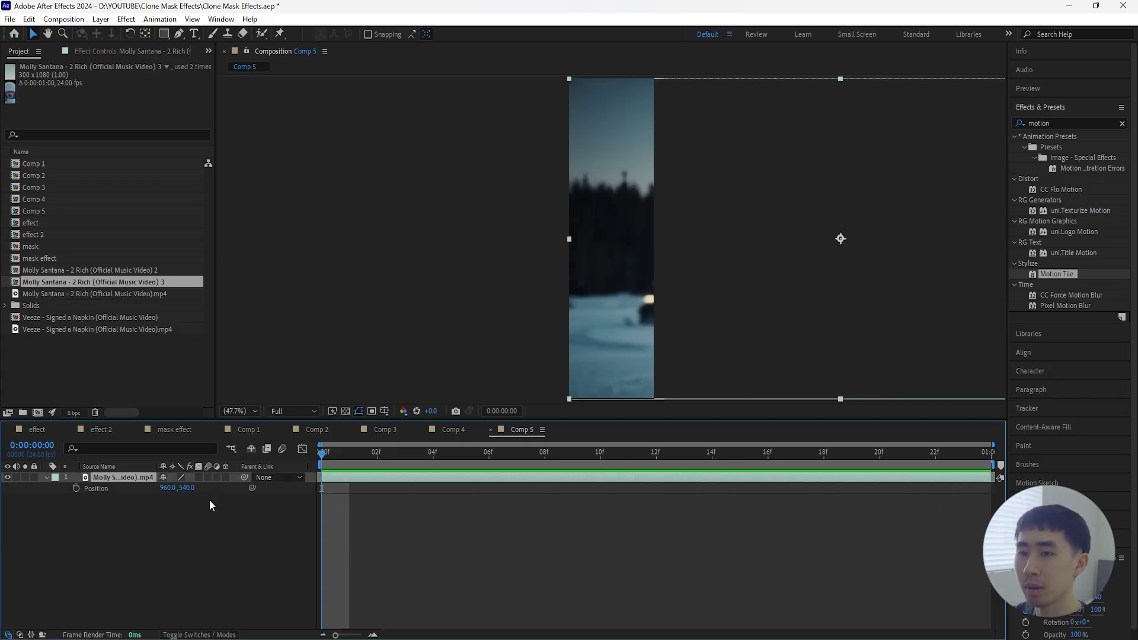
pyautogui.press('p')
pyautogui.moveTo(168, 488); pyautogui.dragTo(142, 500)
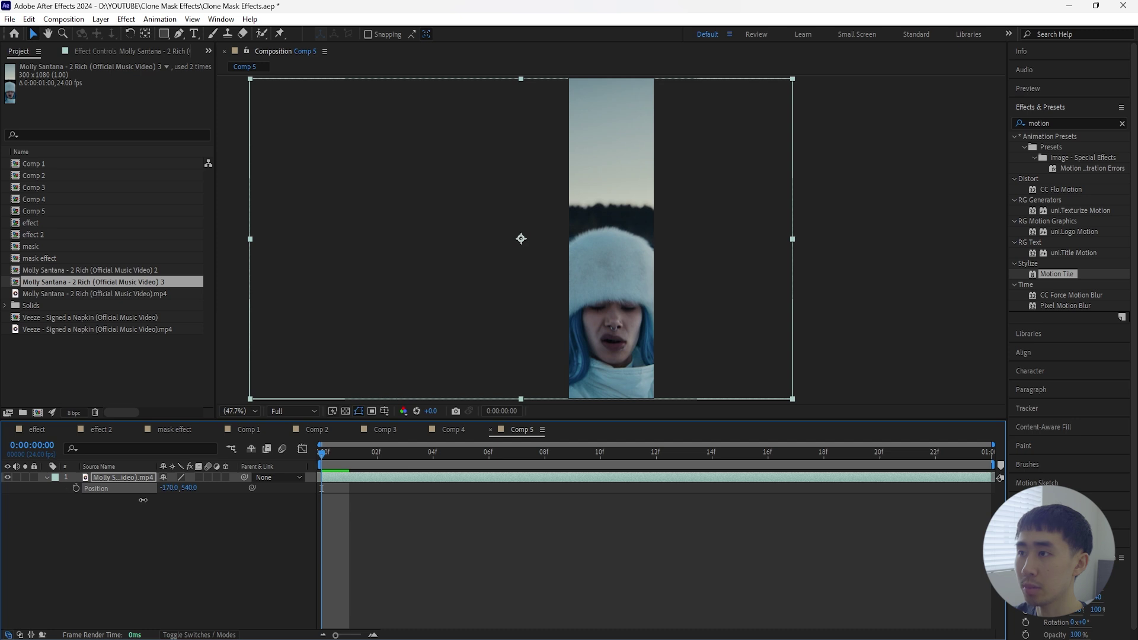
pyautogui.click(269, 564)
# Place Comp 5 above the molly 2 layer in Comp 1 starting at 0:00:01:00 and hide molly 2
pyautogui.click(250, 433)
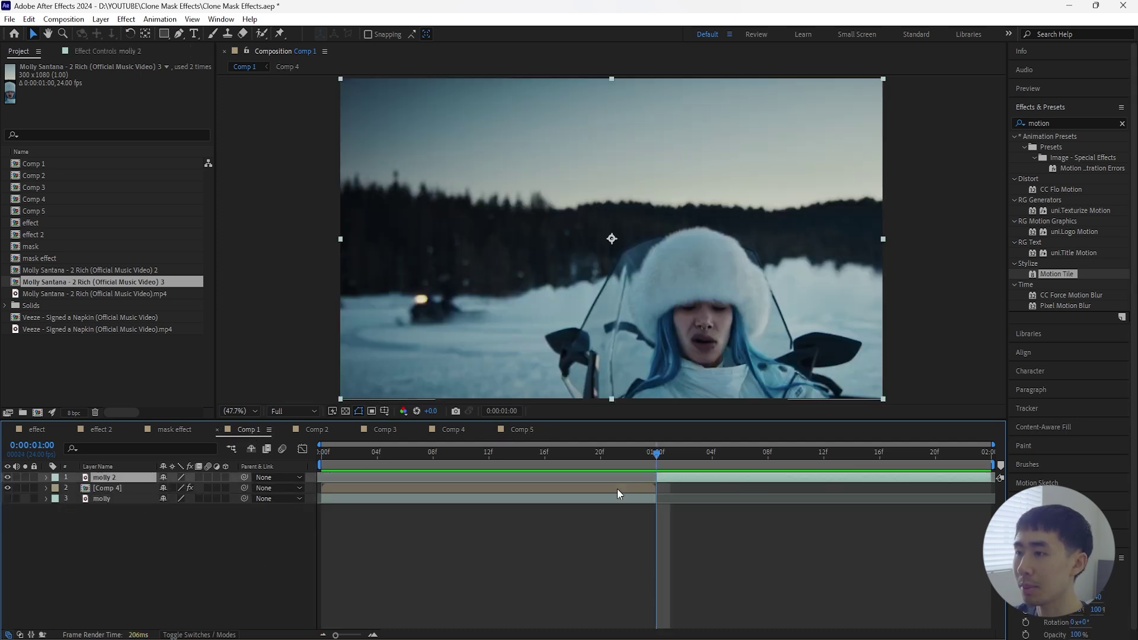
pyautogui.click(45, 211)
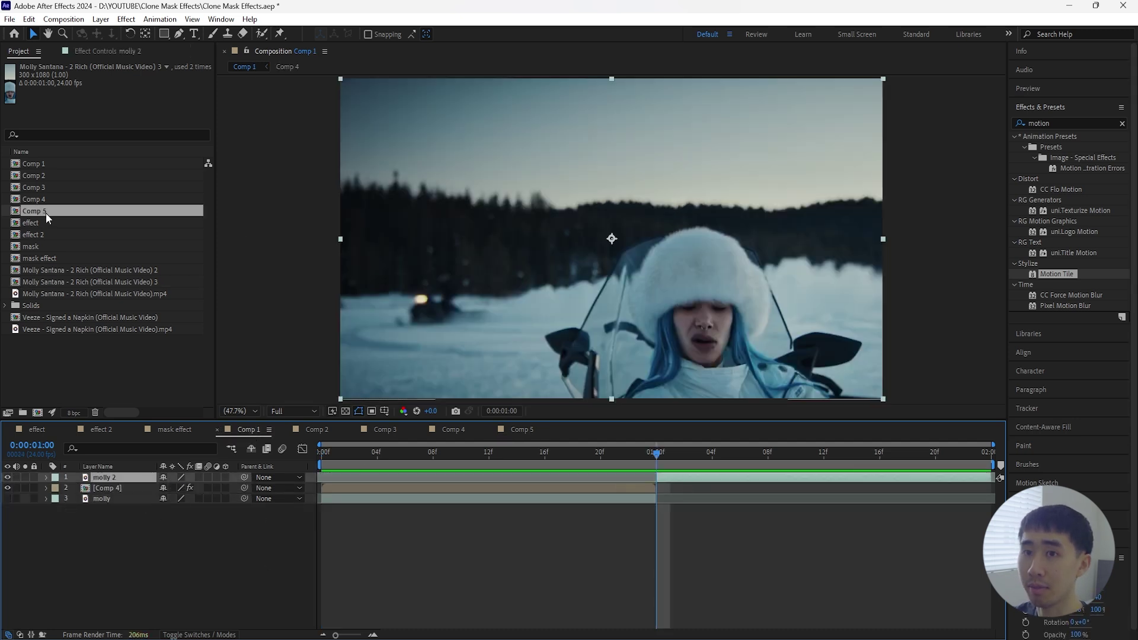
pyautogui.moveTo(45, 211)
pyautogui.mouseDown()
pyautogui.moveTo(339, 475)
pyautogui.moveTo(674, 490)
pyautogui.mouseUp()
pyautogui.click(674, 490)
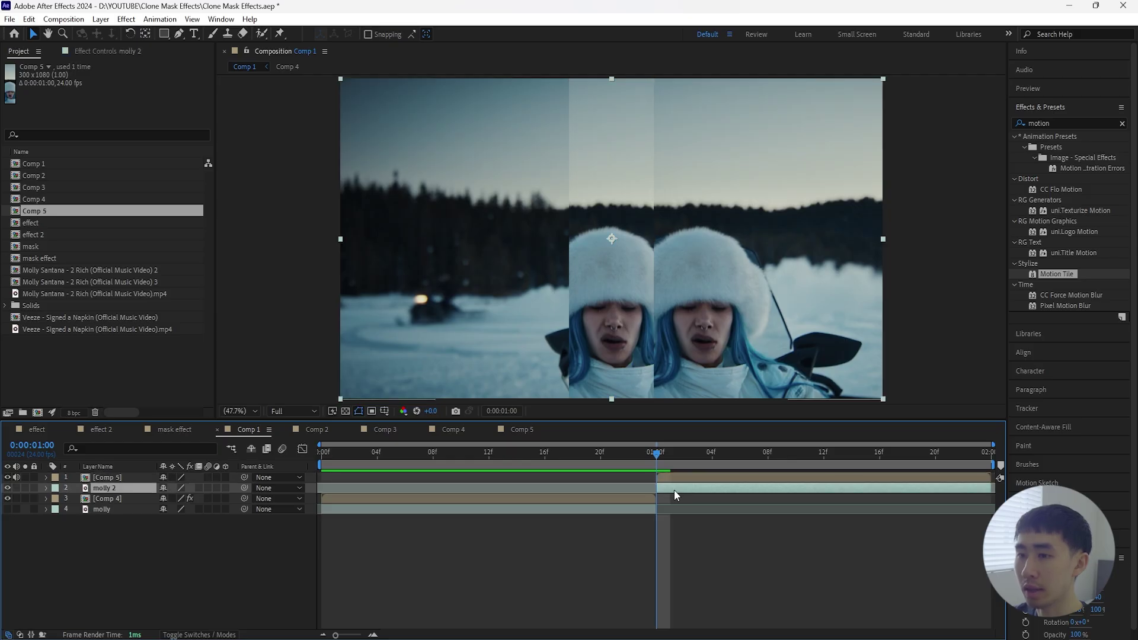
pyautogui.click(7, 488)
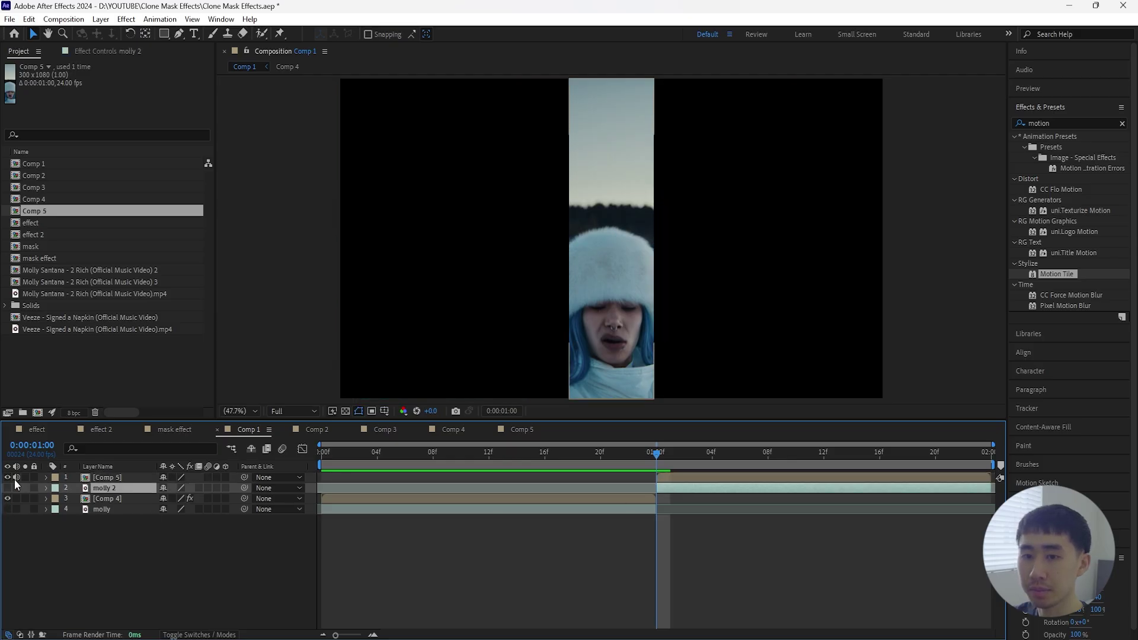
# Apply Motion Tile to the Comp 5 layer with Output Width 700 and preview the repeated faces
pyautogui.click(96, 478)
pyautogui.moveTo(1060, 273); pyautogui.dragTo(739, 480)
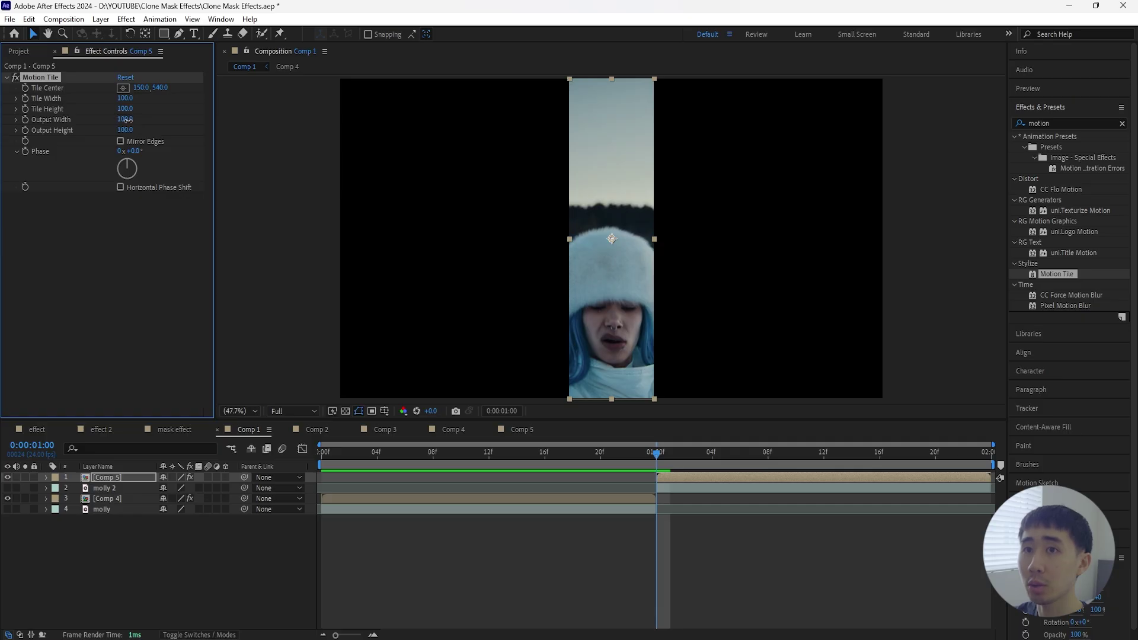
pyautogui.moveTo(126, 119); pyautogui.dragTo(159, 120)
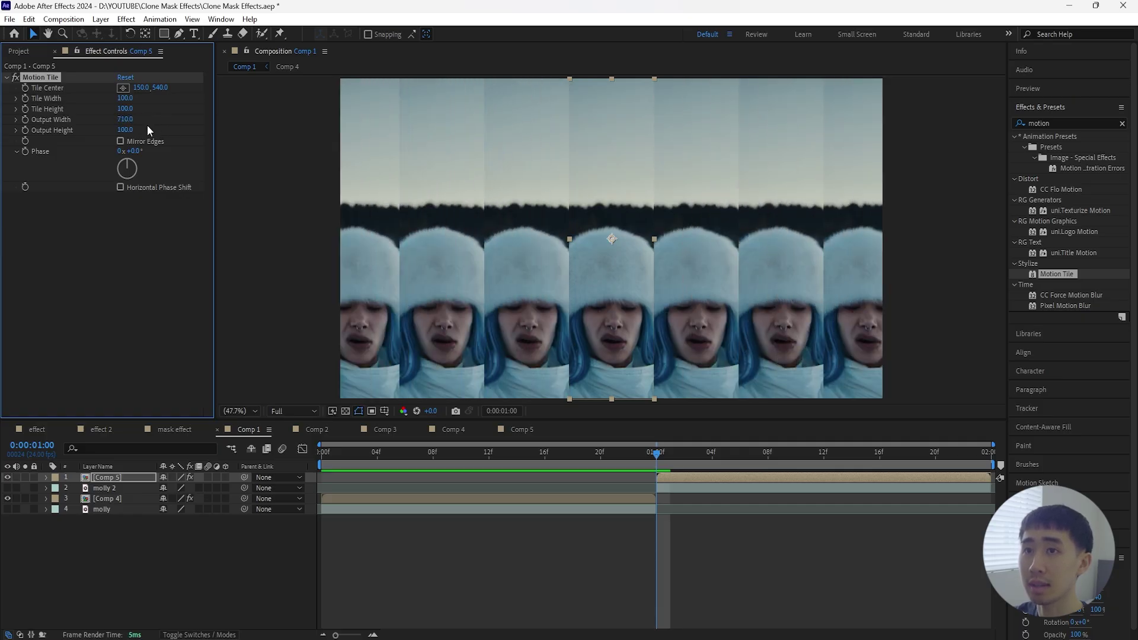
pyautogui.click(222, 551)
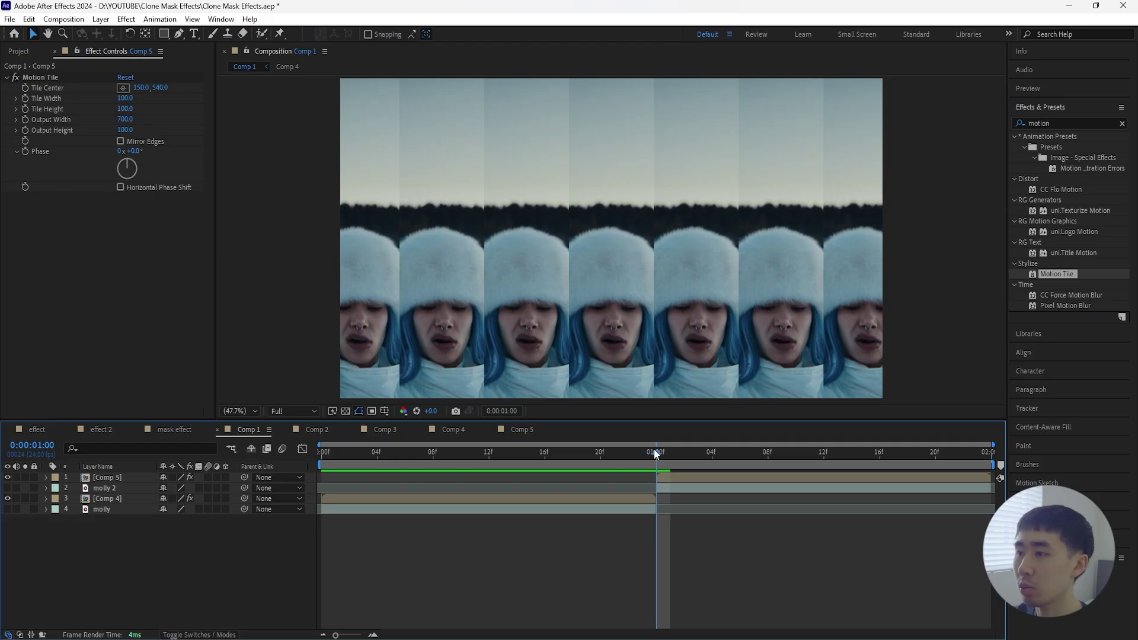
pyautogui.press('space')
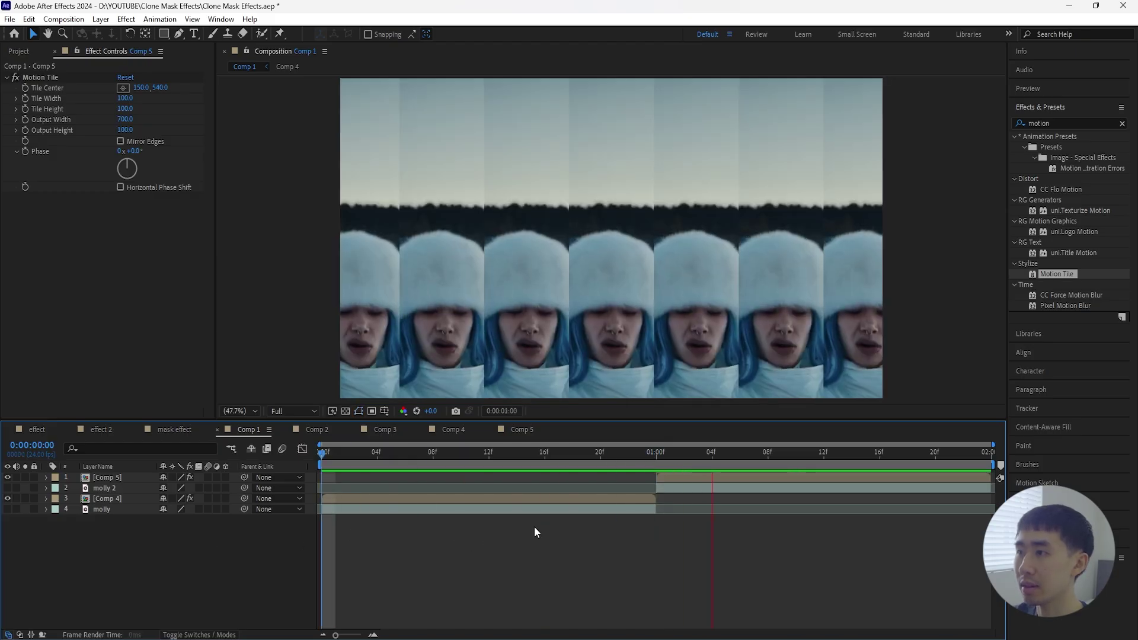
pyautogui.moveTo(657, 457)
pyautogui.mouseDown()
pyautogui.moveTo(692, 460)
pyautogui.moveTo(652, 476)
pyautogui.mouseUp()
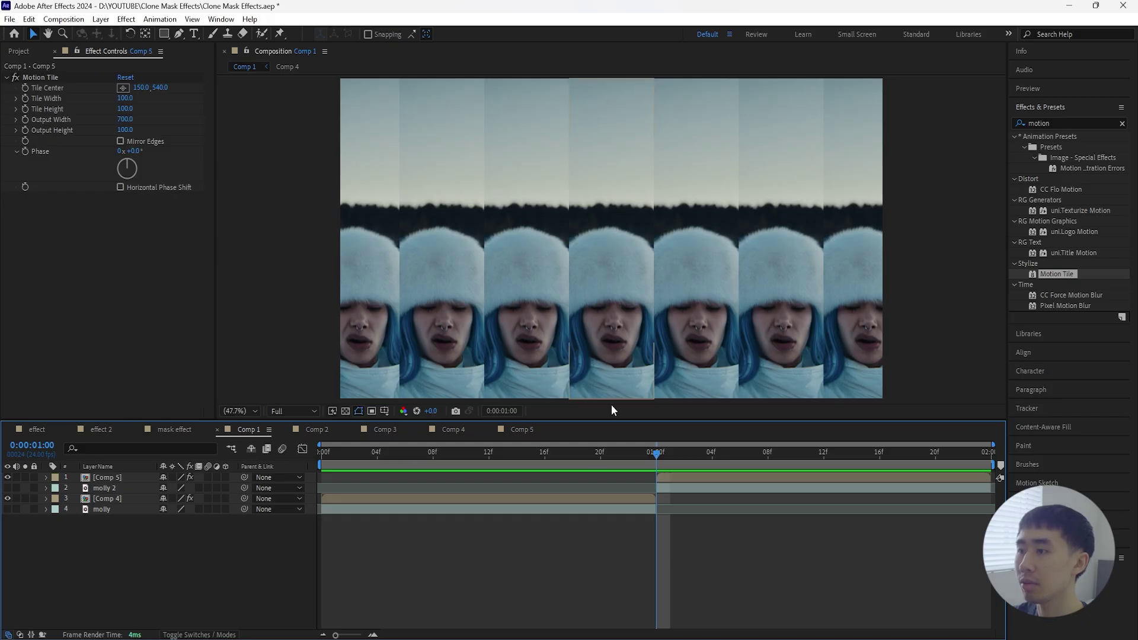
# Try widening Comp 5 to 500 px in its composition settings and return to Comp 1
pyautogui.doubleClick(122, 476)
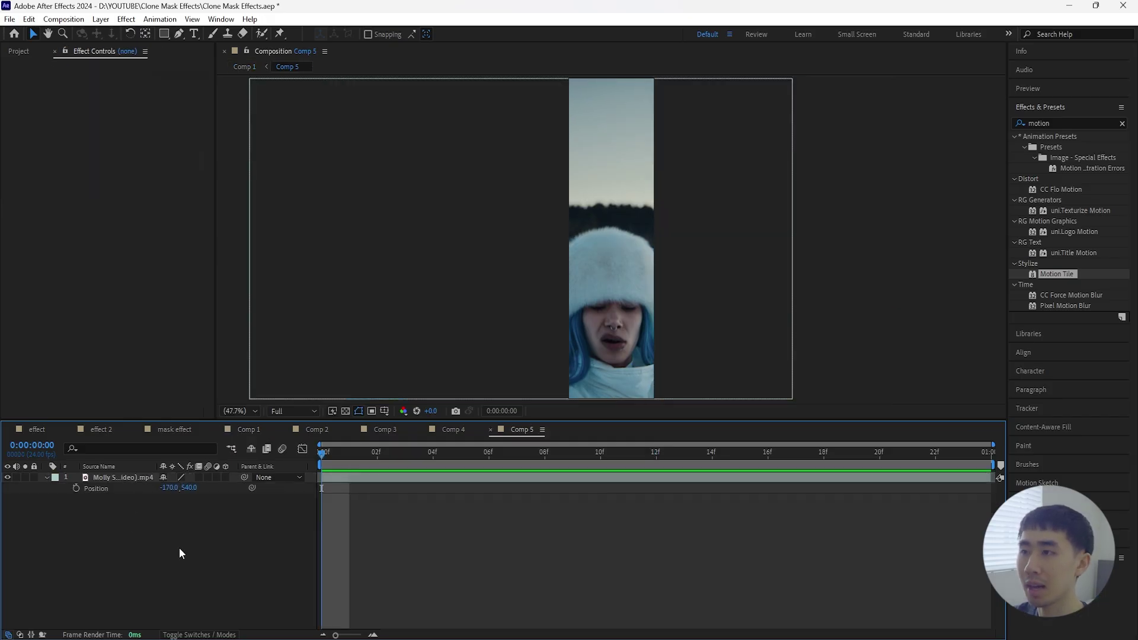
pyautogui.click(64, 19)
pyautogui.click(113, 51)
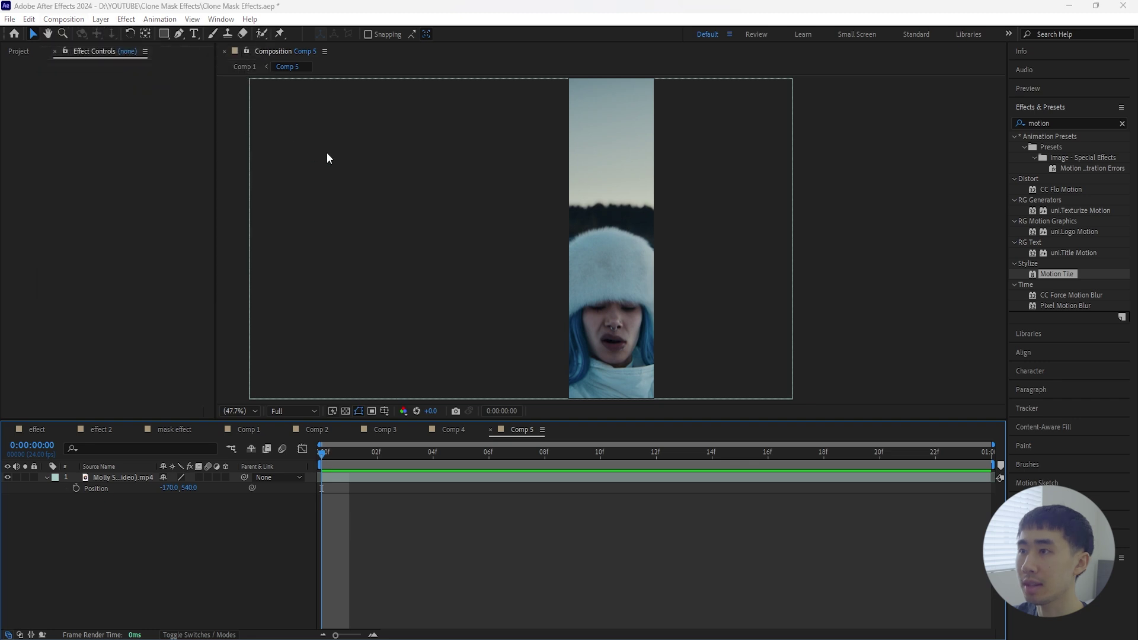
pyautogui.click(682, 192)
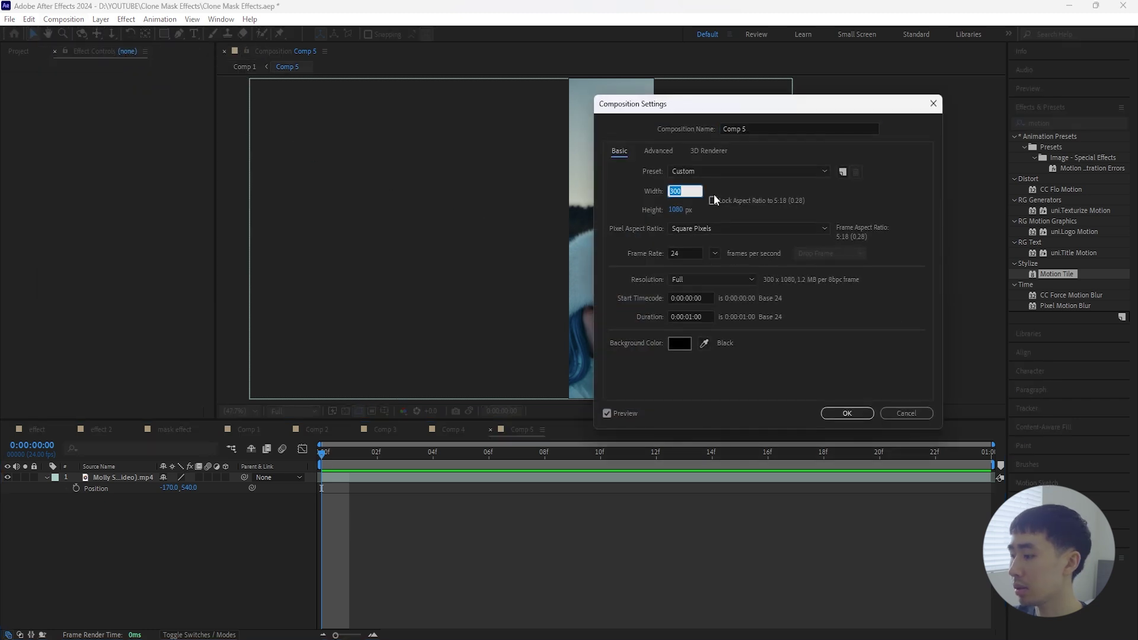
pyautogui.write('500')
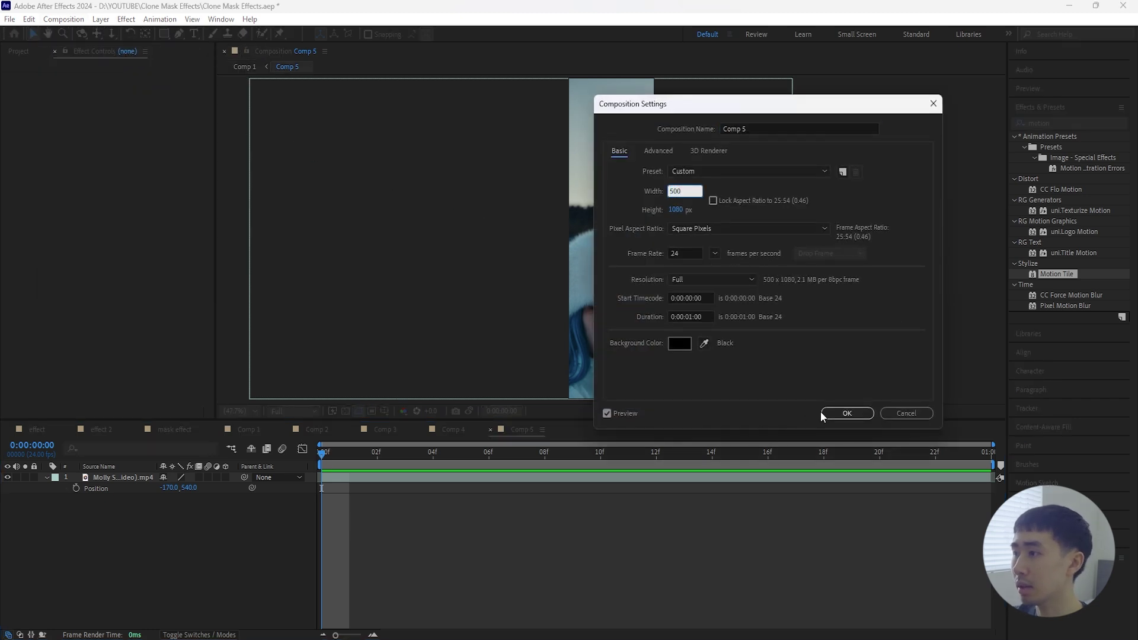
pyautogui.click(825, 414)
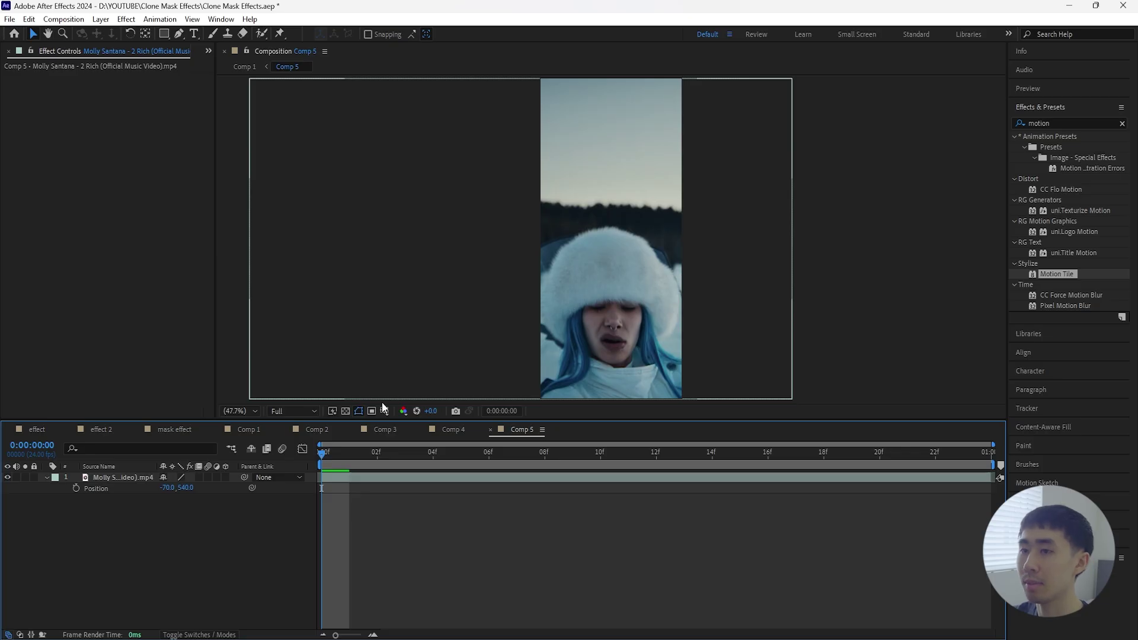
pyautogui.click(240, 432)
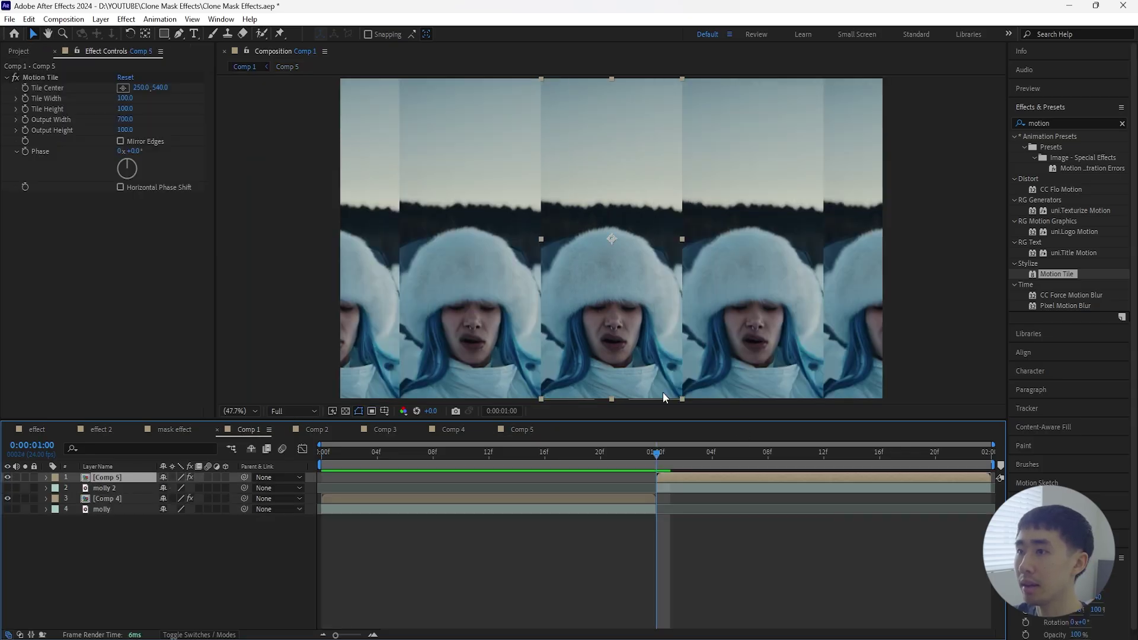
# Play back the wider Comp 5 tiles in Comp 1 and undo the width change
pyautogui.press('space')
pyautogui.press('space')
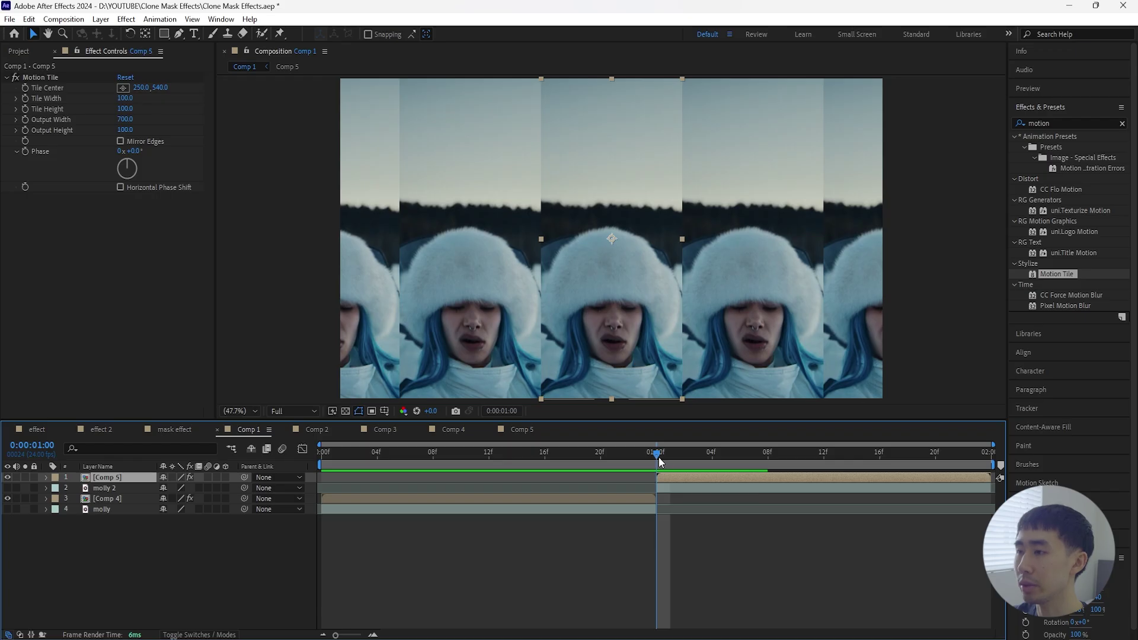
pyautogui.press('space')
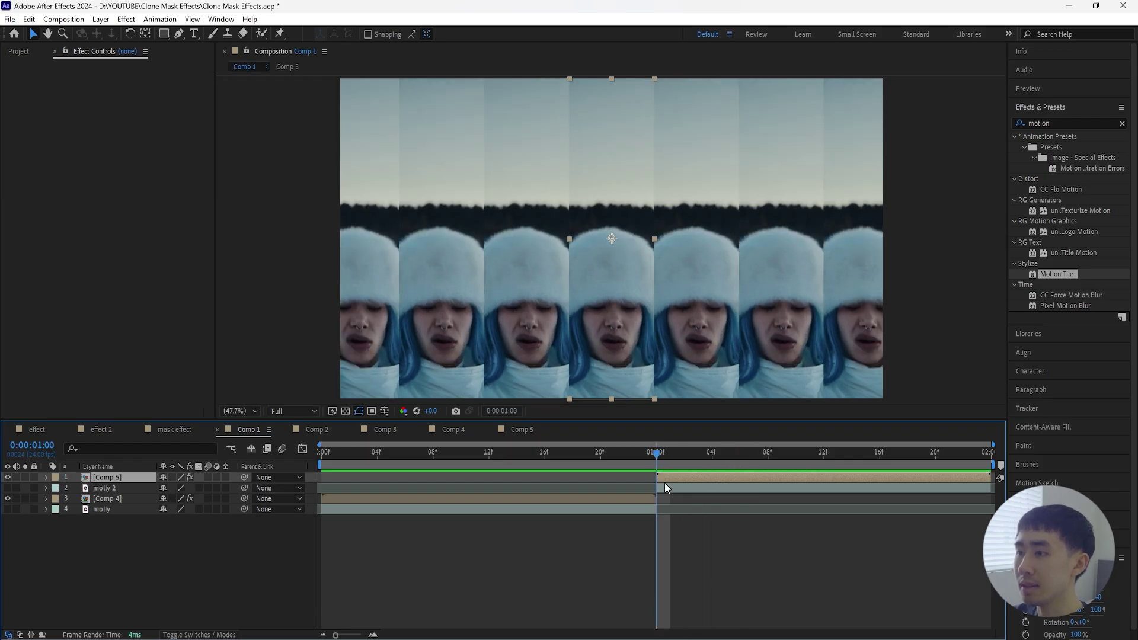
pyautogui.moveTo(666, 454); pyautogui.dragTo(820, 516)
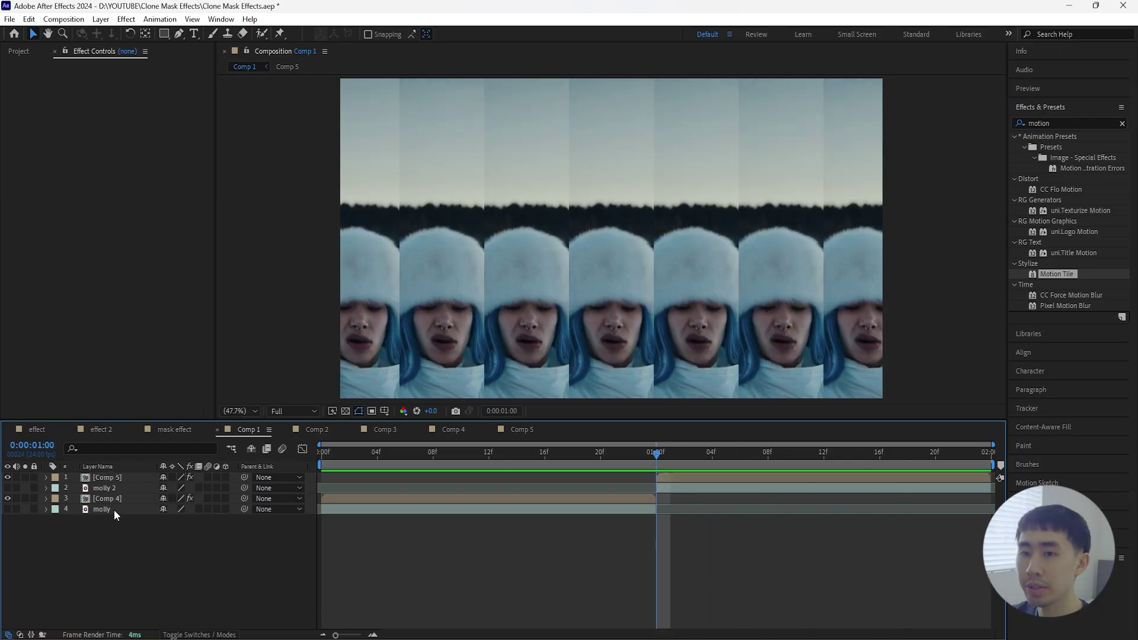
# Delete the hidden molly and molly 2 layers from Comp 1 and preview the composition from its start
pyautogui.click(113, 511)
pyautogui.keyDown('ctrl'); pyautogui.click(105, 490); pyautogui.keyUp('ctrl')
pyautogui.press('Delete')
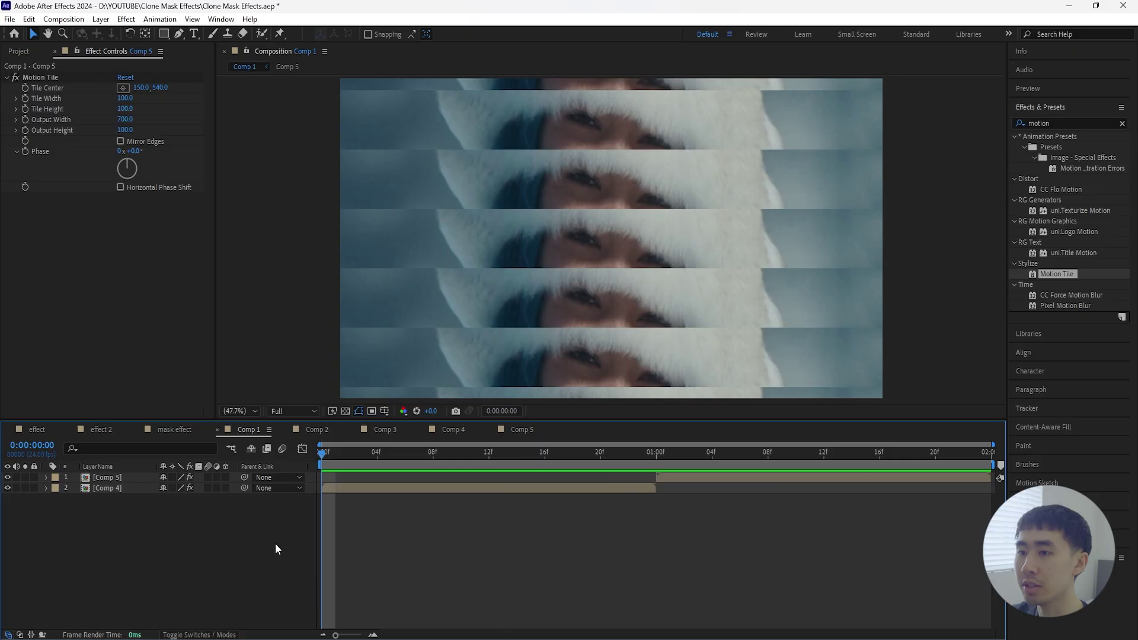
pyautogui.press('space')
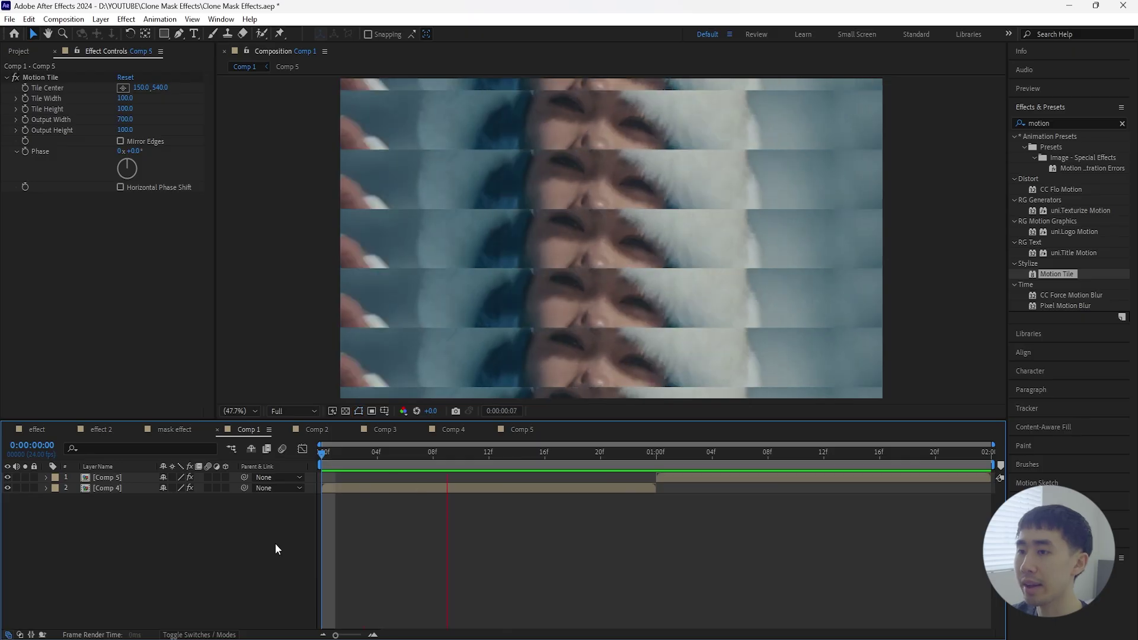
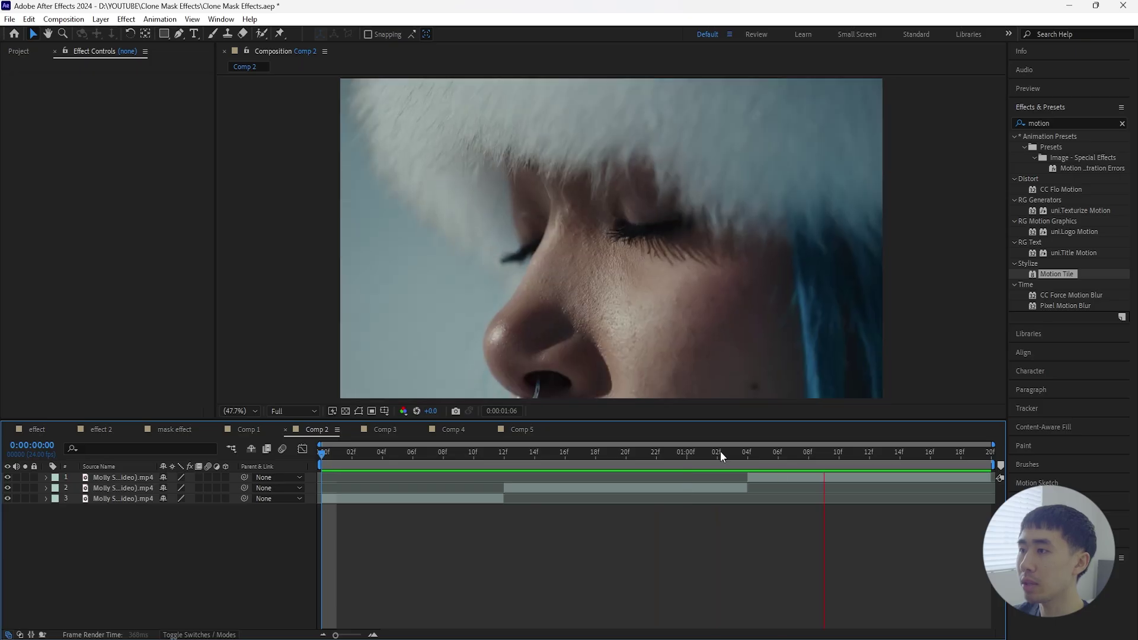
# In Comp 2, go to the second clip's first frame at 0:00:00:12 and show the Proportional Grid
pyautogui.click(610, 459)
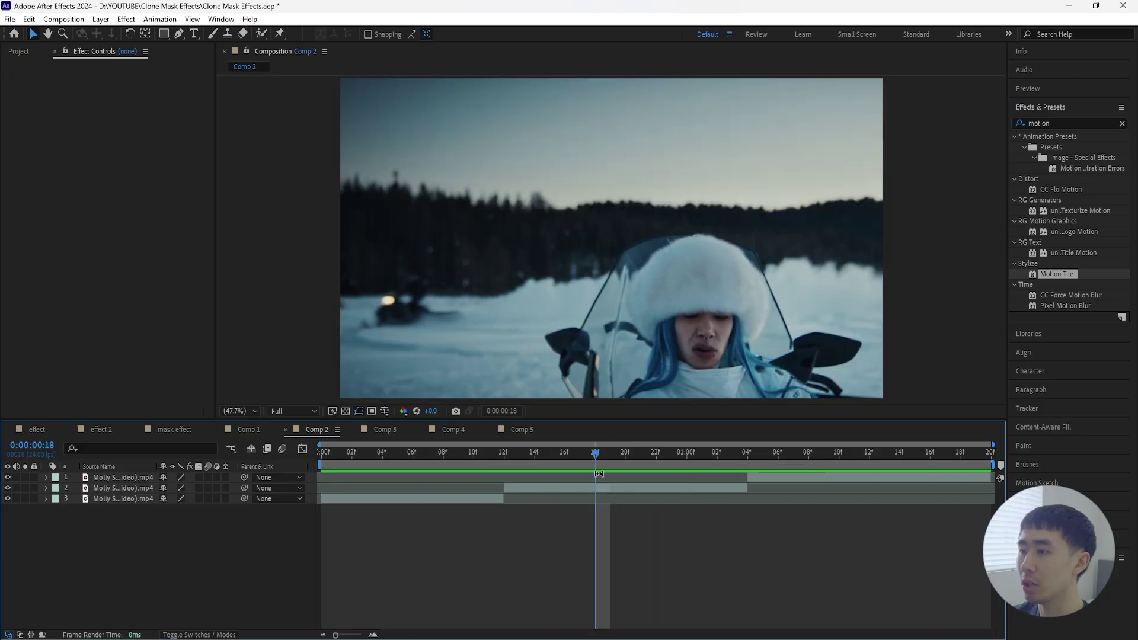
pyautogui.click(640, 488)
pyautogui.press('i')
pyautogui.click(386, 411)
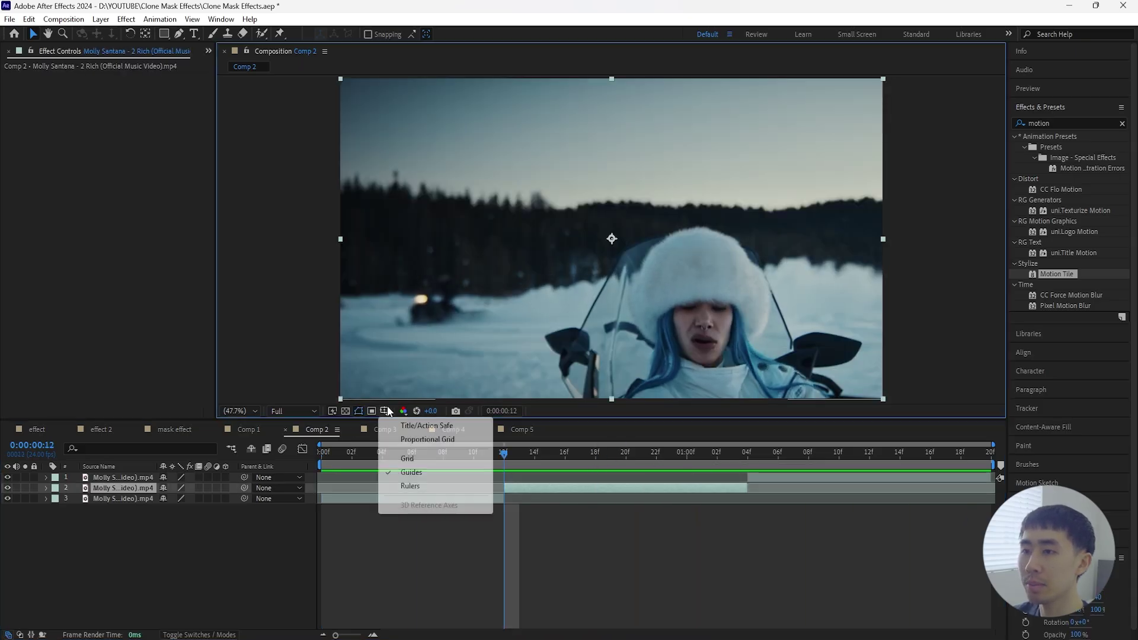
pyautogui.click(426, 440)
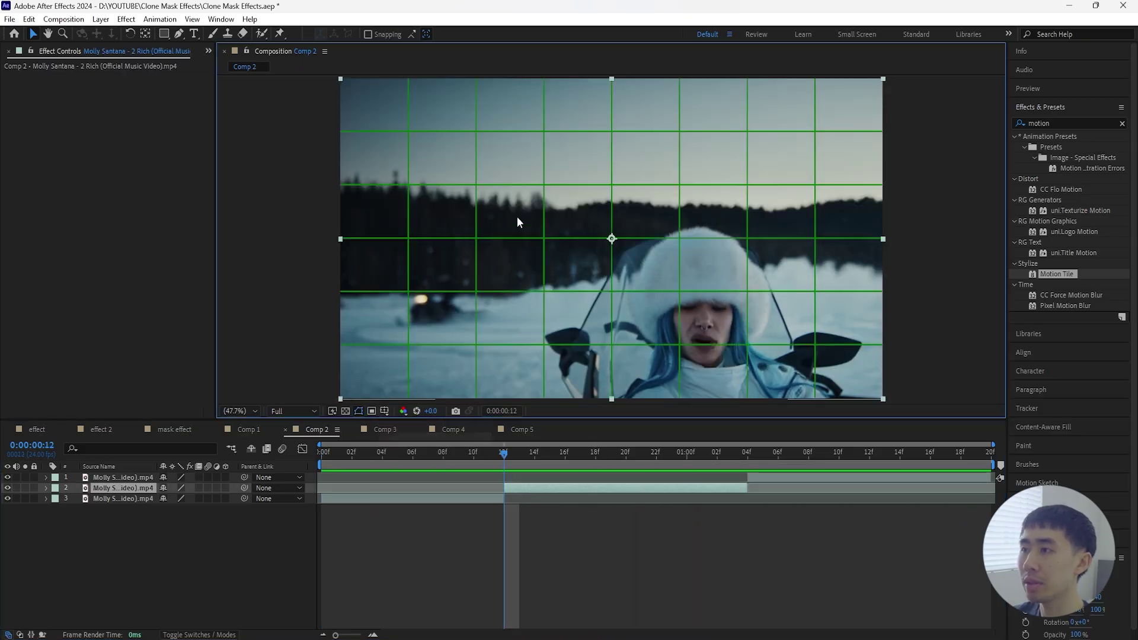
# Draw a rectangular mask over the right half of the second clip, starting at the grid's vertical centre line
pyautogui.click(166, 35)
pyautogui.press(',')
pyautogui.press(',')
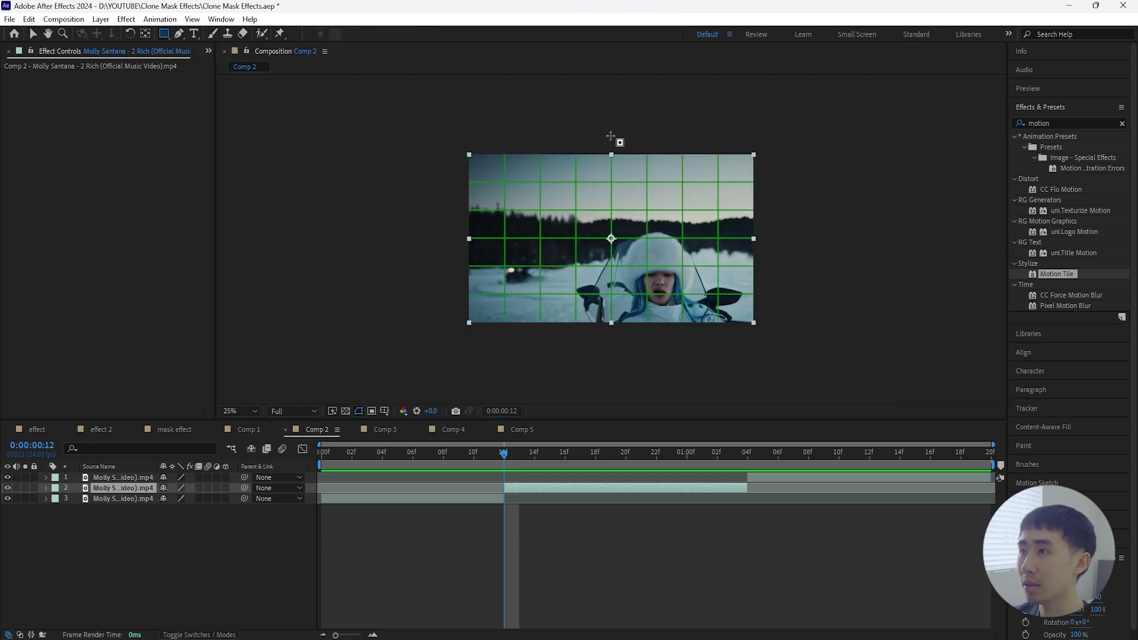
pyautogui.moveTo(612, 133)
pyautogui.mouseDown()
pyautogui.moveTo(659, 246)
pyautogui.moveTo(722, 325)
pyautogui.moveTo(767, 353)
pyautogui.mouseUp()
pyautogui.scroll(5, 620, 225)
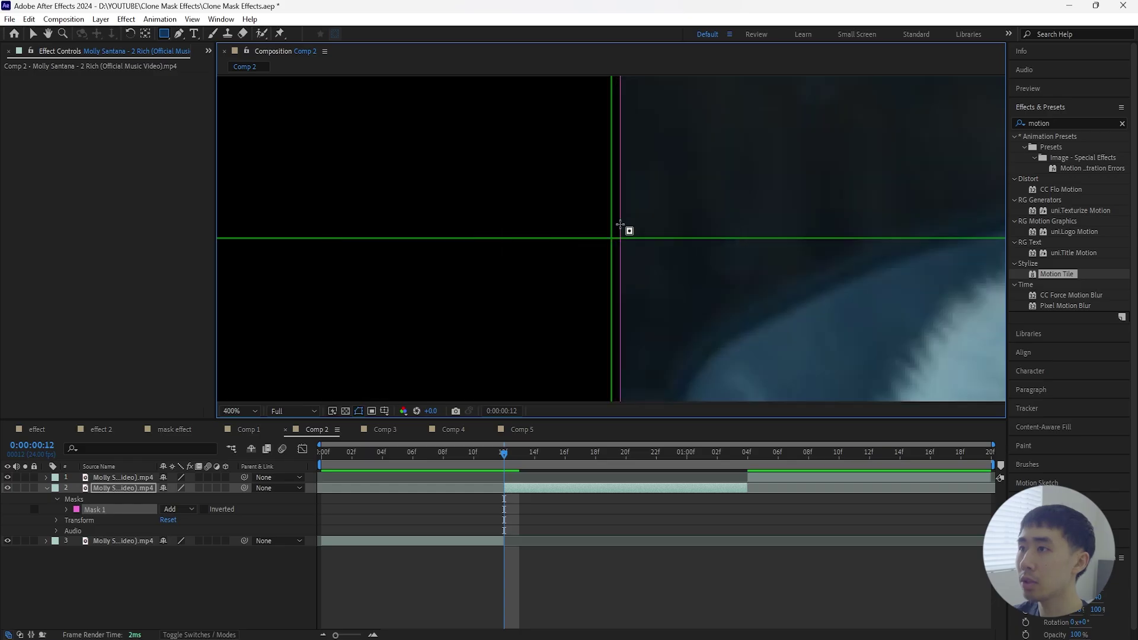
pyautogui.scroll(-5, 620, 225)
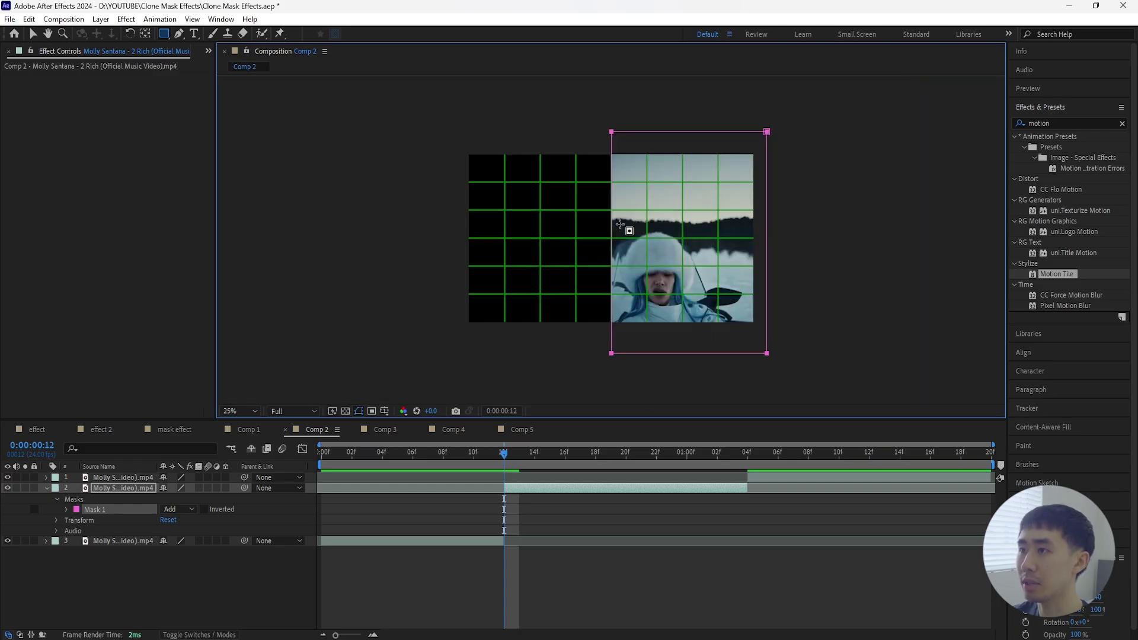
pyautogui.scroll(2, 620, 225)
# Move Mask 1 slightly left so its inner edge aligns with the vertical centre line, and fit the view
pyautogui.press('v')
pyautogui.press(',')
pyautogui.click(115, 508)
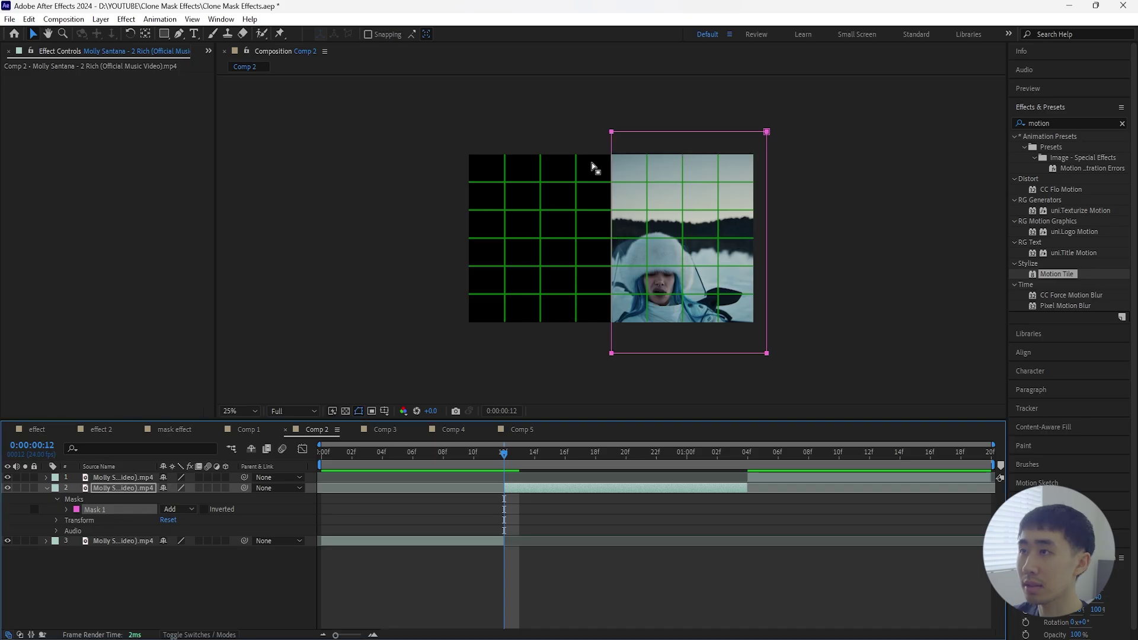
pyautogui.moveTo(611, 132); pyautogui.dragTo(610, 132)
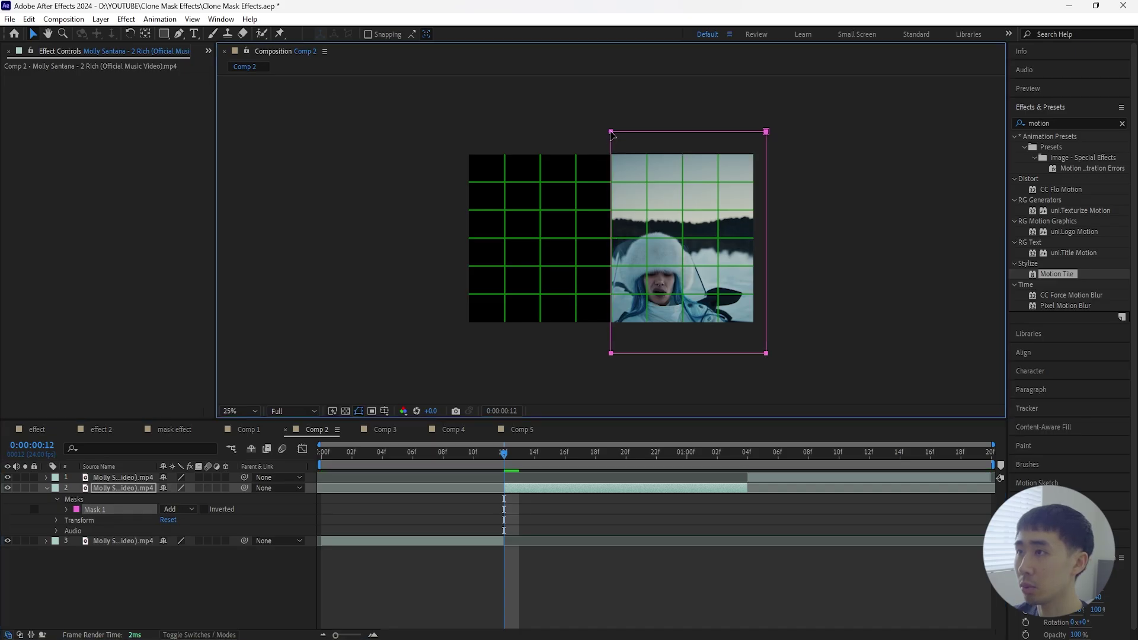
pyautogui.scroll(5, 612, 134)
pyautogui.click(247, 411)
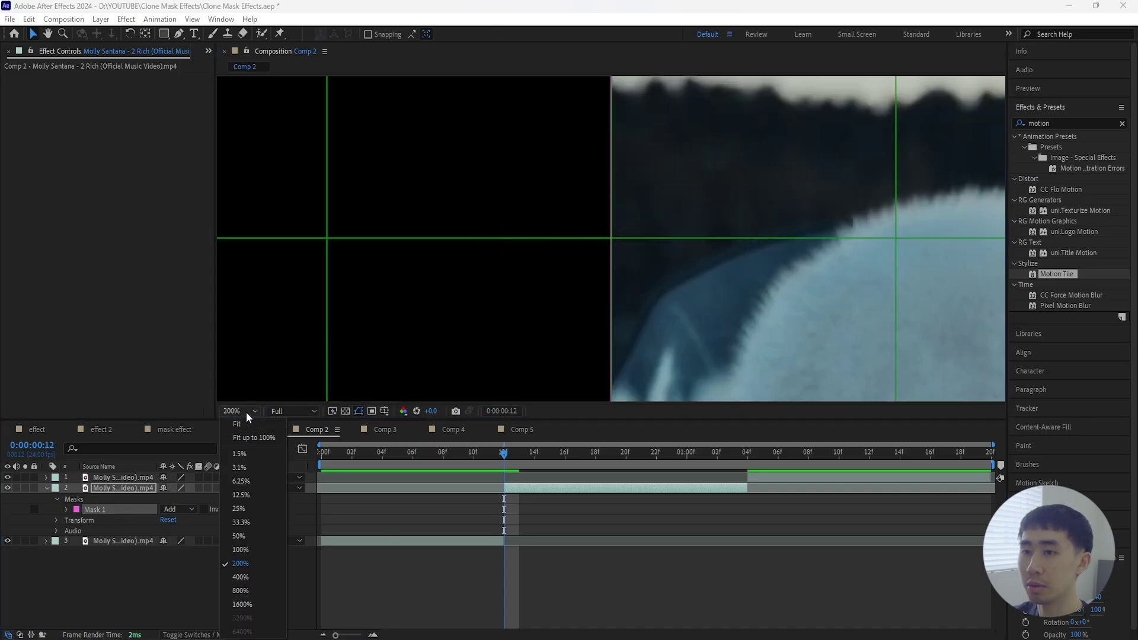
pyautogui.click(259, 440)
# Duplicate the masked second clip and flip the copy horizontally to mirror the face in the left half
pyautogui.click(134, 489)
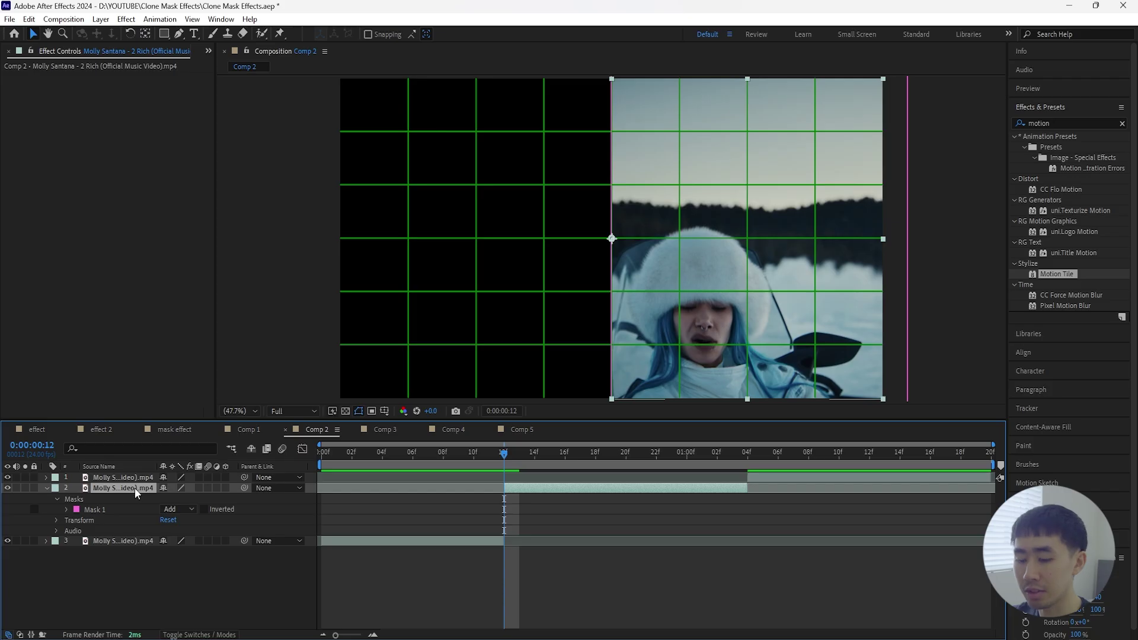
pyautogui.hotkey('ctrl', 'd')
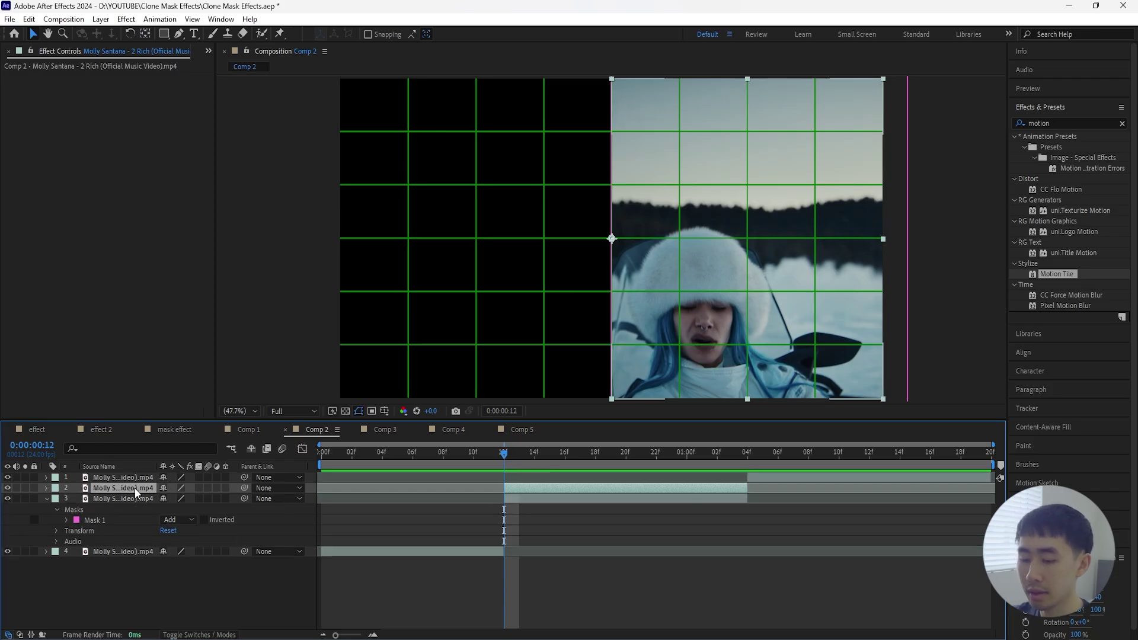
pyautogui.rightClick(135, 491)
pyautogui.moveTo(235, 180)
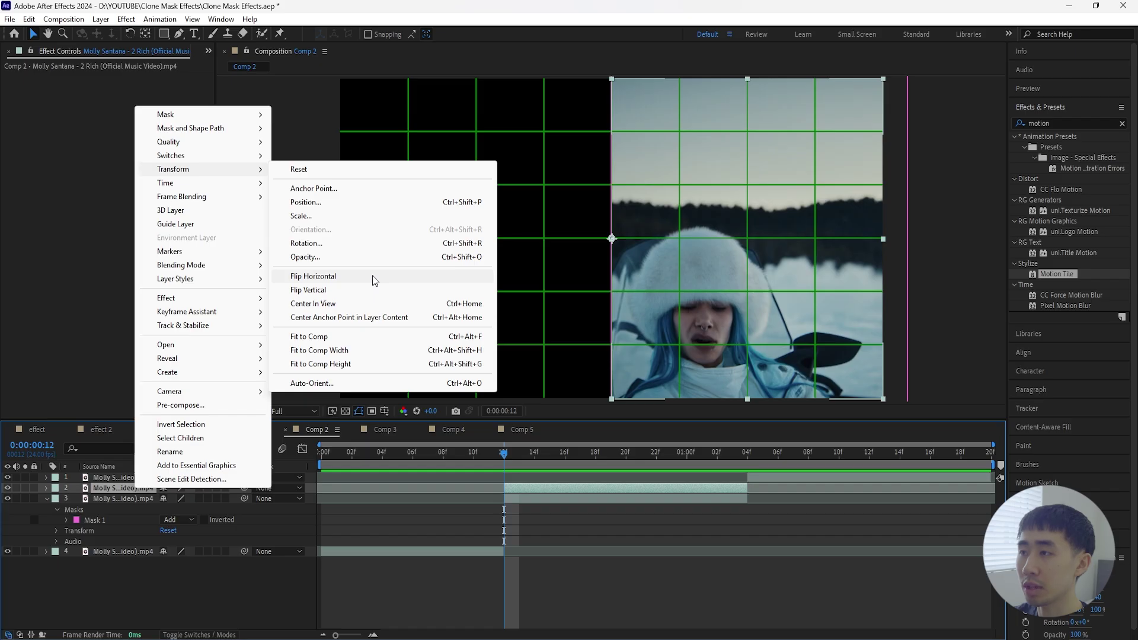
pyautogui.click(375, 278)
pyautogui.moveTo(505, 453); pyautogui.dragTo(748, 461)
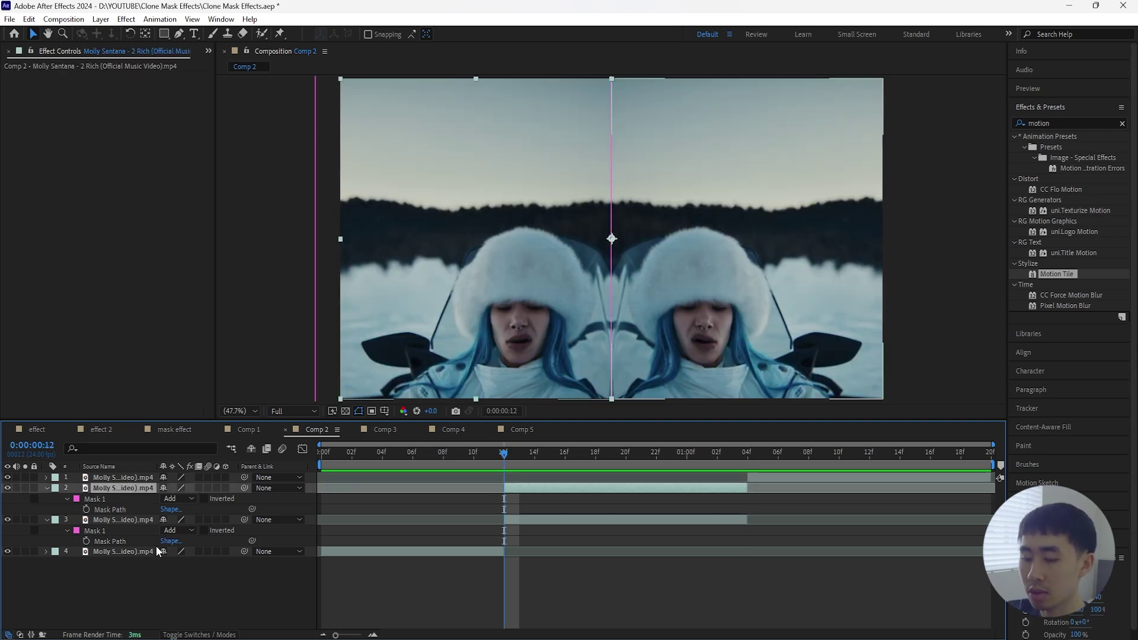
# Add a white full-frame solid above the mirrored clips as a one-frame flash at 0:00:00:12
pyautogui.hotkey('ctrl', 'y')
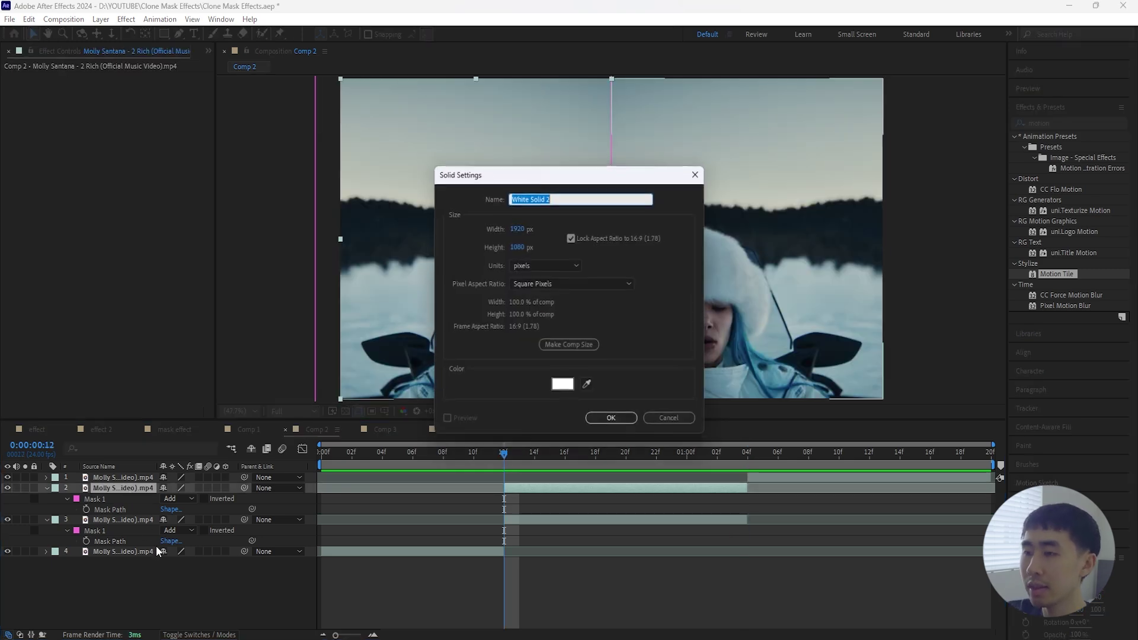
pyautogui.click(563, 387)
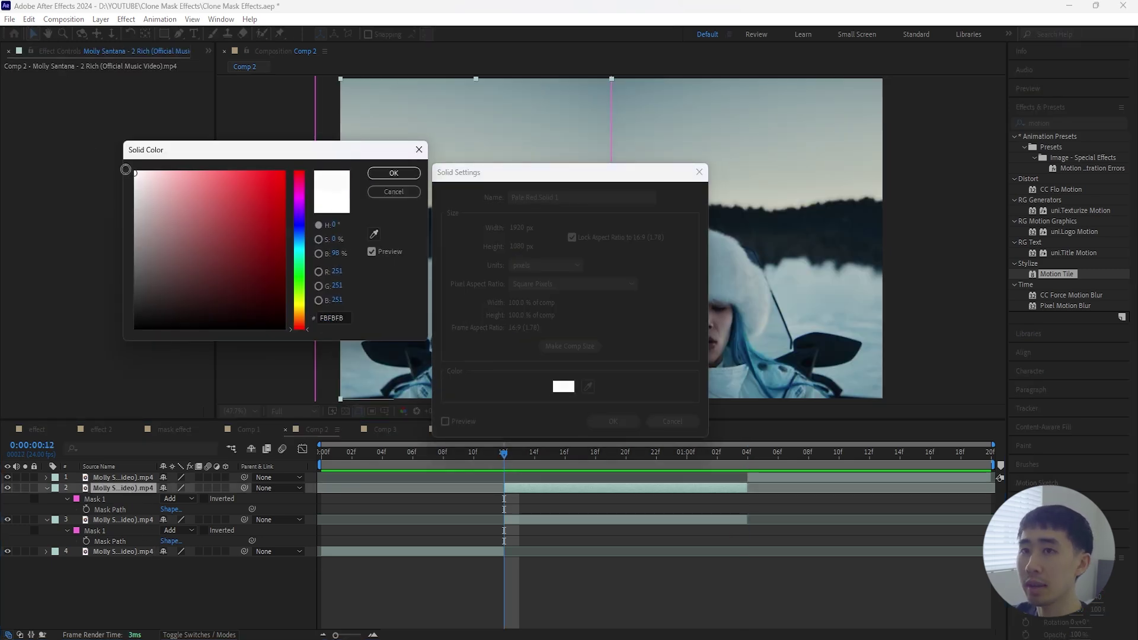
pyautogui.press('Return')
pyautogui.press('Return')
pyautogui.moveTo(323, 488); pyautogui.dragTo(504, 488)
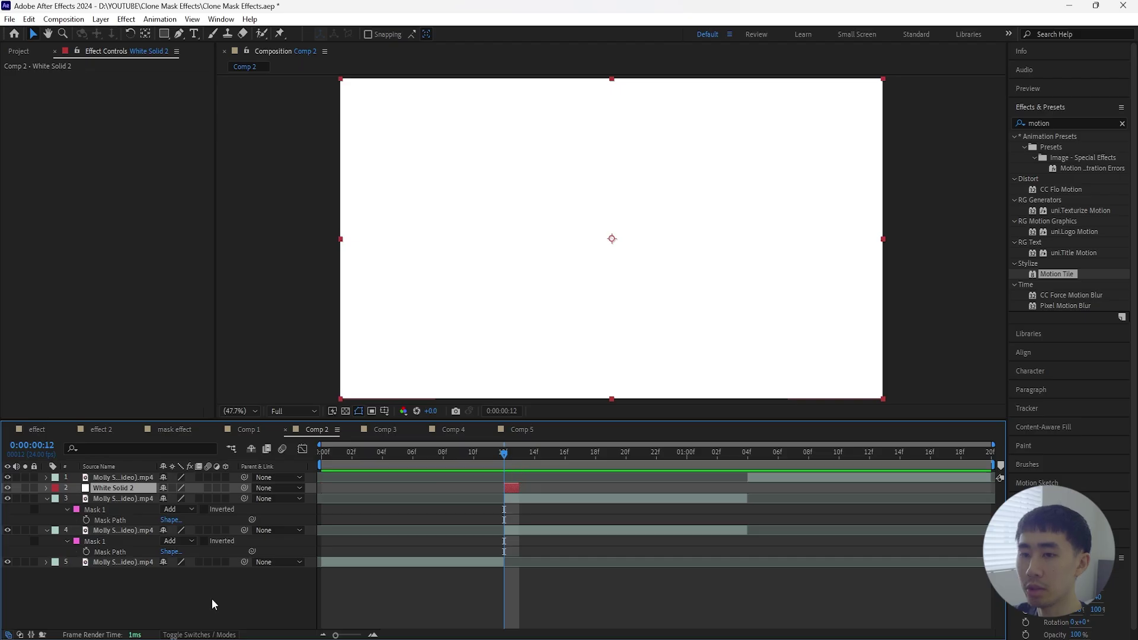
pyautogui.click(212, 598)
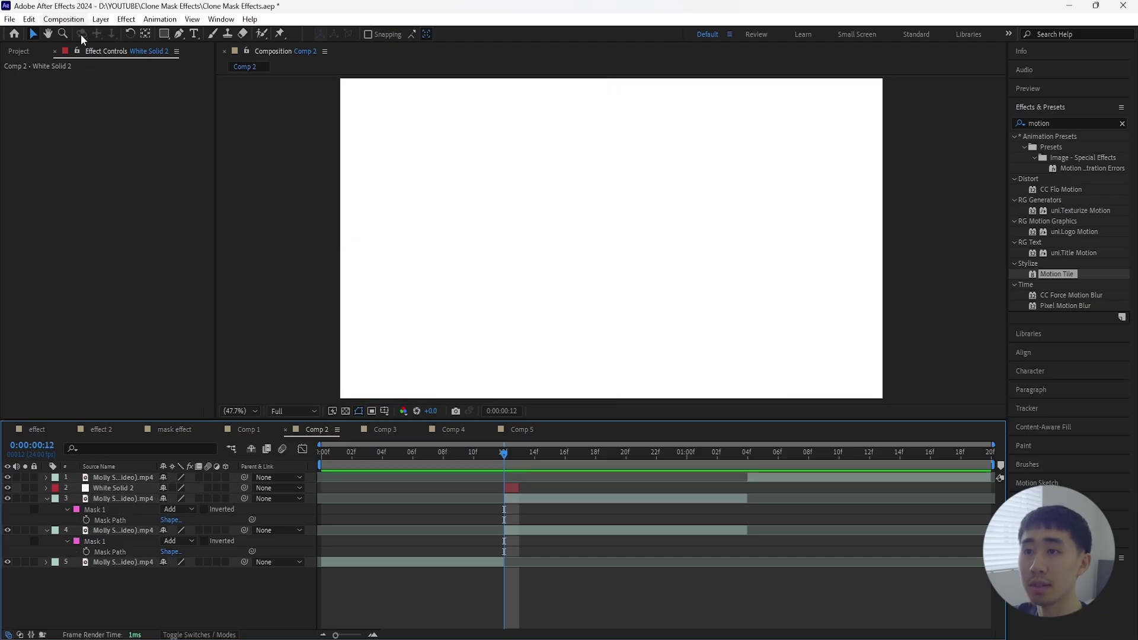
pyautogui.click(514, 488)
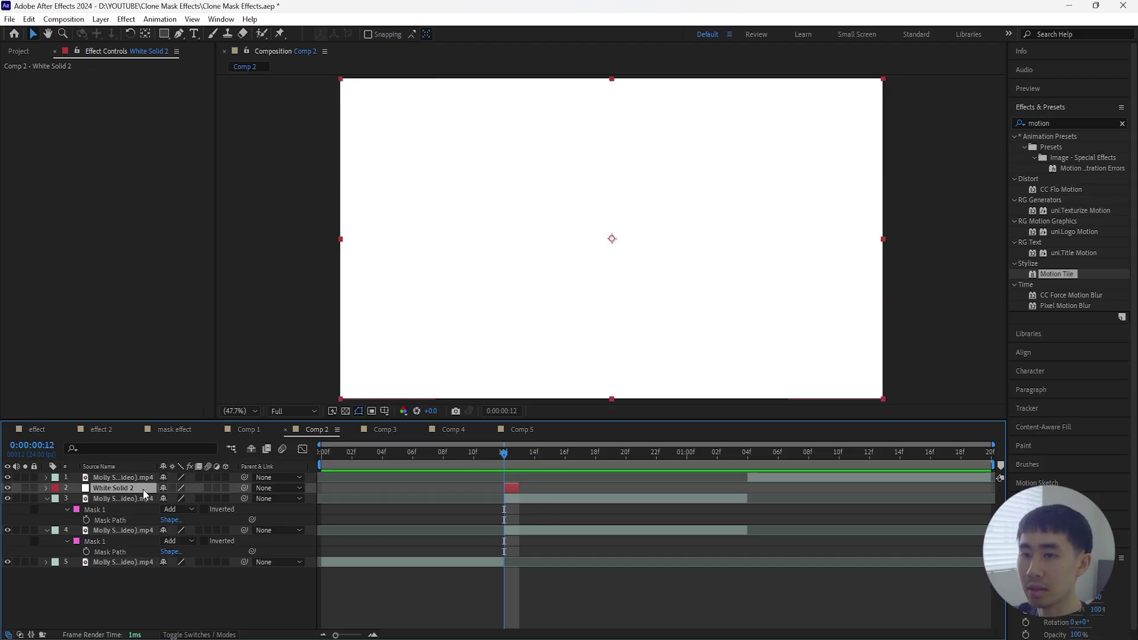
# Move the white solid below the two mirrored clips and lengthen the composition's duration in its settings
pyautogui.moveTo(143, 489); pyautogui.dragTo(144, 552)
pyautogui.click(63, 19)
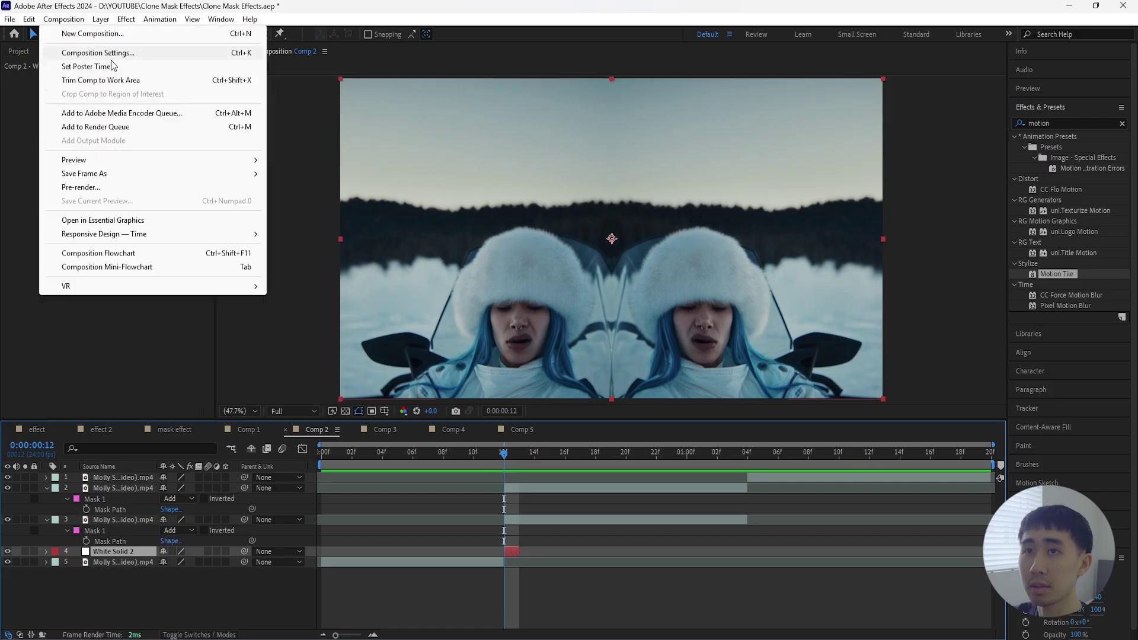
pyautogui.click(163, 55)
pyautogui.click(704, 318)
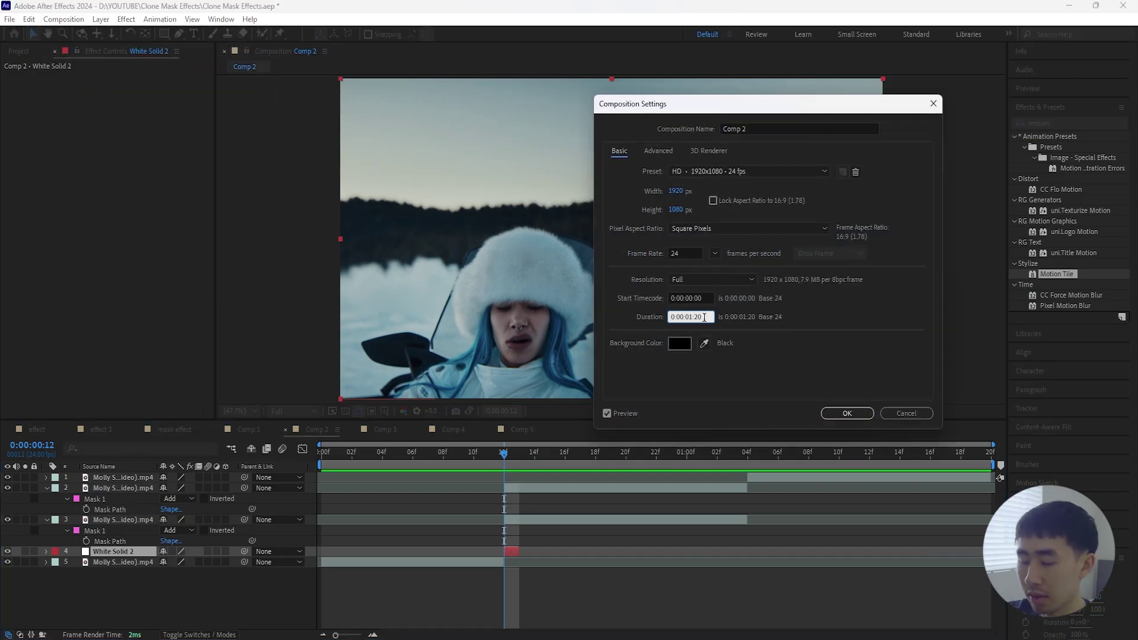
pyautogui.click(848, 413)
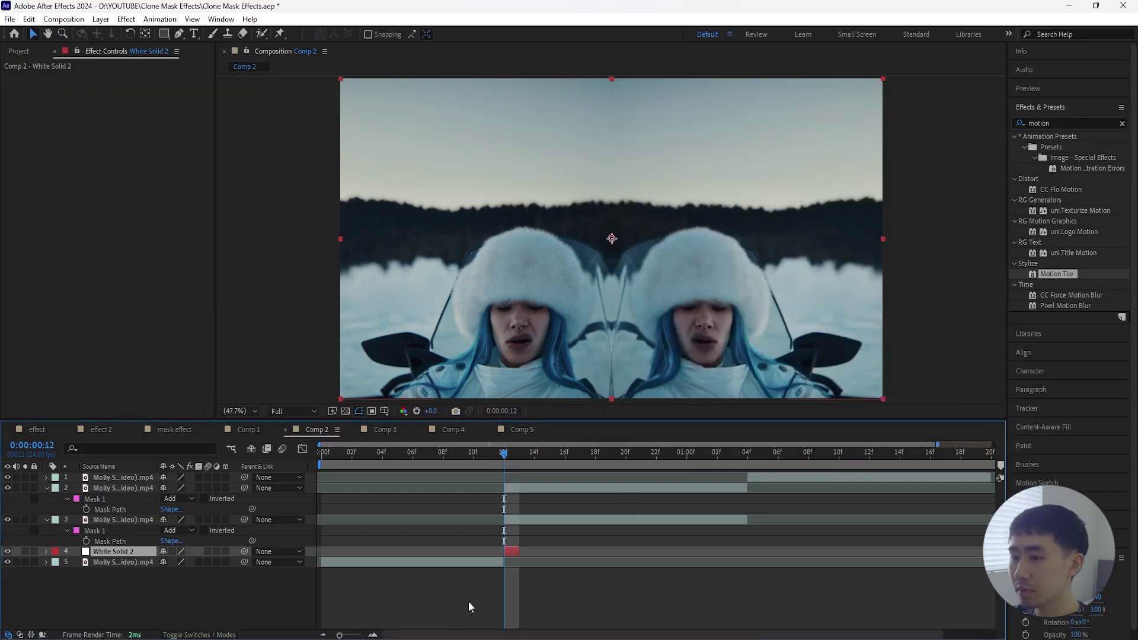
# Shift both mirrored clips and the last clip one frame later, so the mirrored clips start at 0:00:00:13
pyautogui.click(525, 519)
pyautogui.keyDown('shift'); pyautogui.click(728, 478); pyautogui.keyUp('shift')
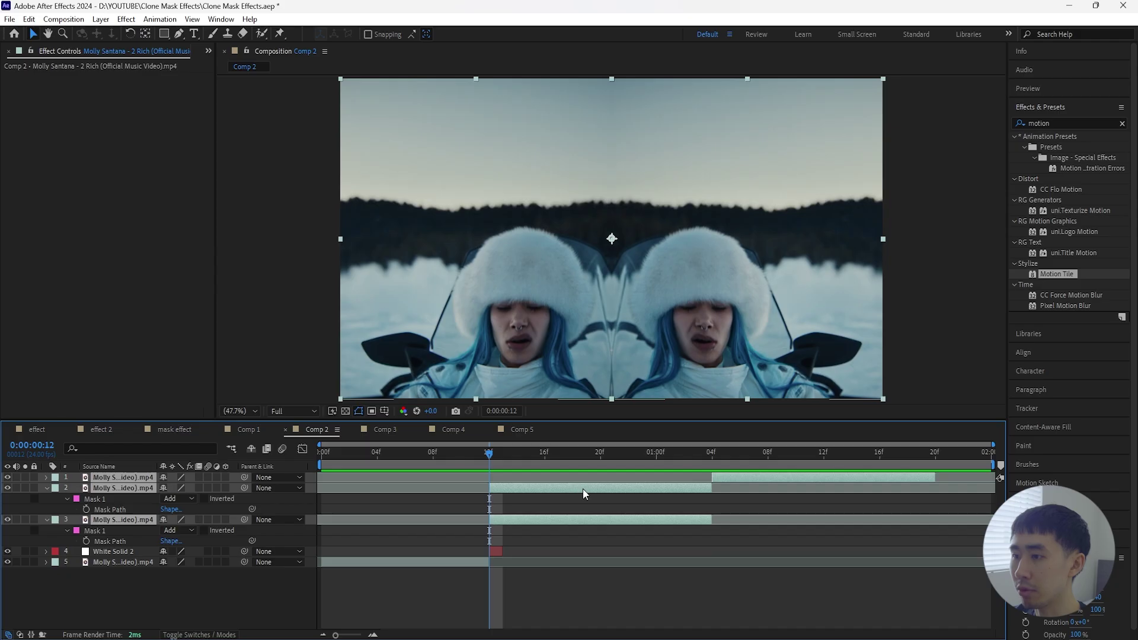
pyautogui.moveTo(583, 488); pyautogui.dragTo(593, 489)
pyautogui.click(251, 605)
# Move the last clip one more frame later, leaving a one-frame gap at 0:00:01:05
pyautogui.moveTo(489, 464); pyautogui.dragTo(544, 475)
pyautogui.click(755, 480)
pyautogui.click(723, 457)
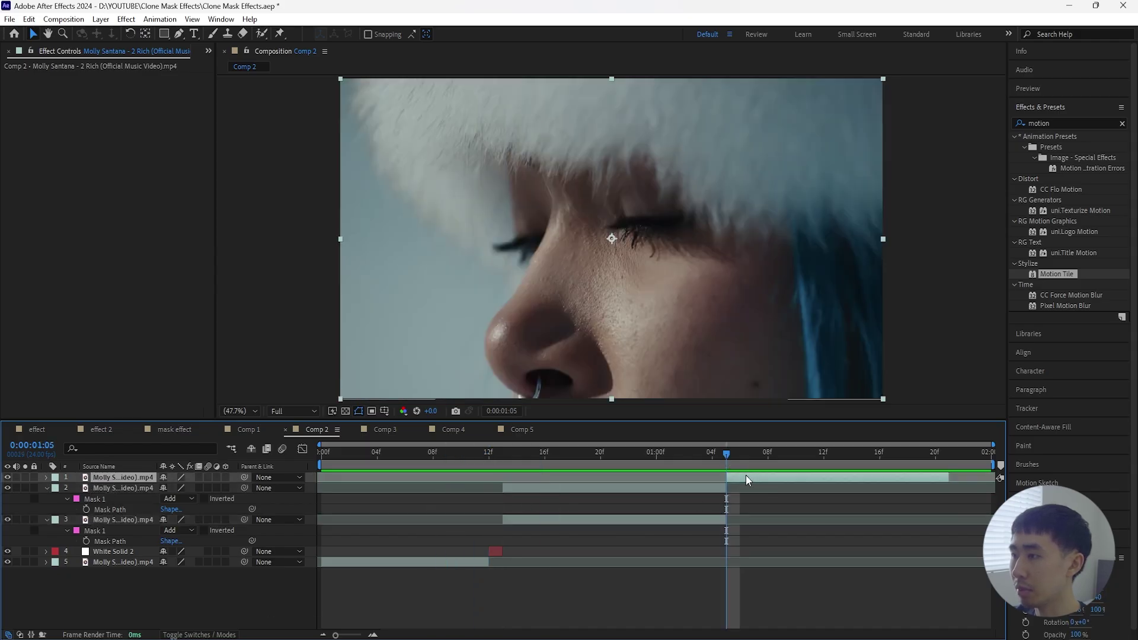
pyautogui.moveTo(746, 477); pyautogui.dragTo(759, 478)
# Duplicate the white solid as a flash above the mirrored clips at 0:00:01:05, and trim the composition to the last clip's end
pyautogui.click(136, 552)
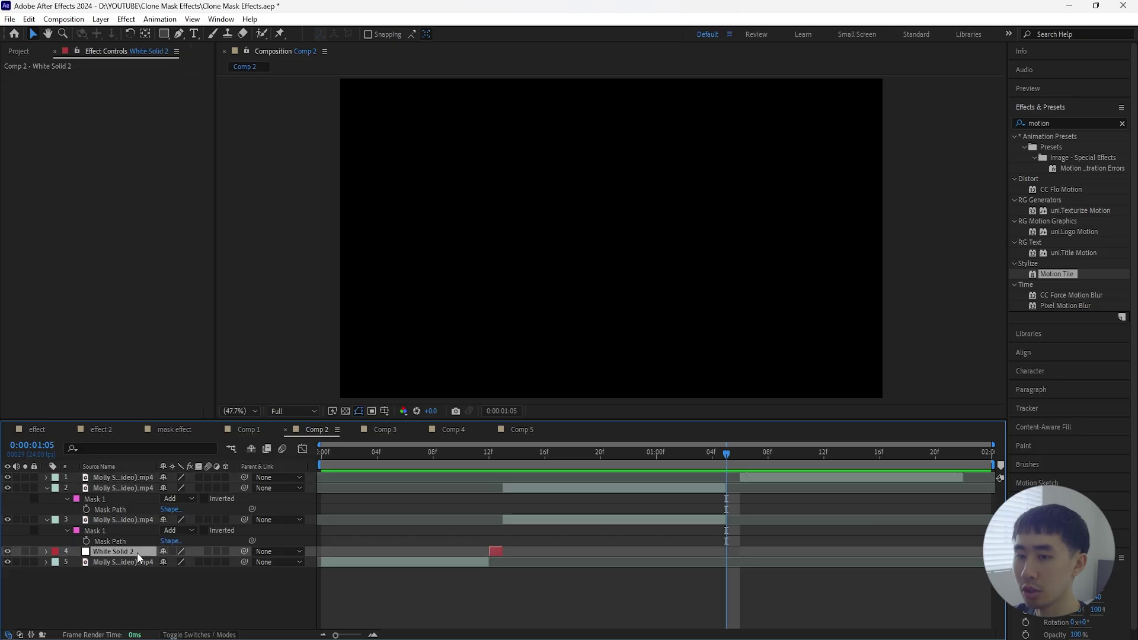
pyautogui.hotkey('ctrl', 'd')
pyautogui.moveTo(127, 553); pyautogui.dragTo(130, 485)
pyautogui.moveTo(499, 488); pyautogui.dragTo(732, 503)
pyautogui.moveTo(995, 466); pyautogui.dragTo(953, 466)
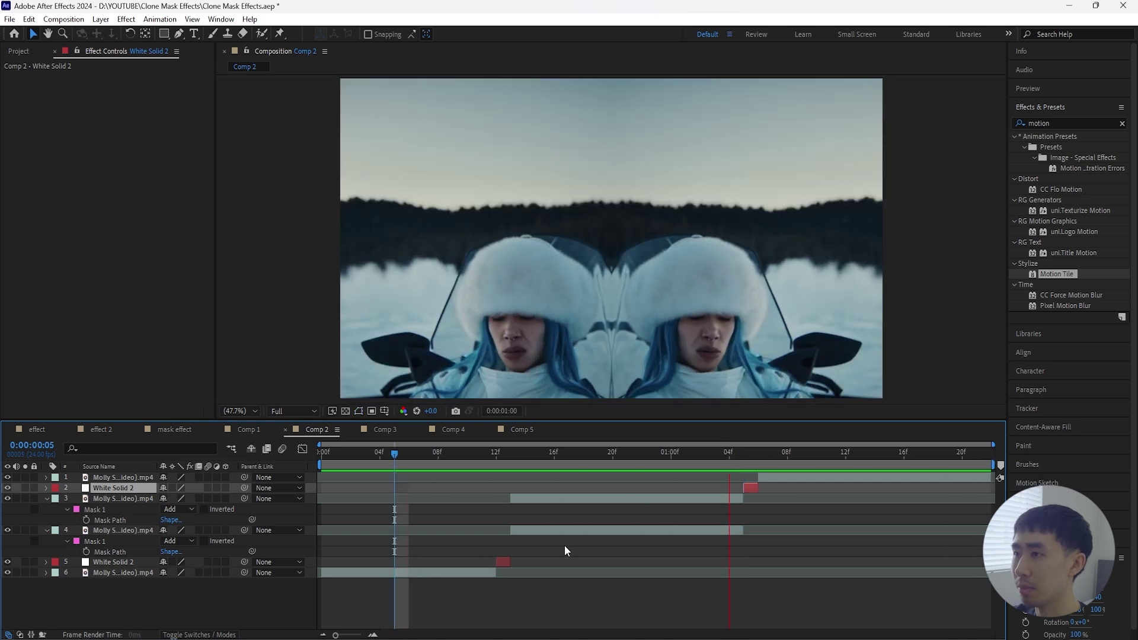
# Add an adjustment layer above the mirrored clips and trim it to their span, from 0:00:00:13 up to the second flash
pyautogui.click(460, 471)
pyautogui.moveTo(460, 471); pyautogui.dragTo(511, 516)
pyautogui.click(132, 498)
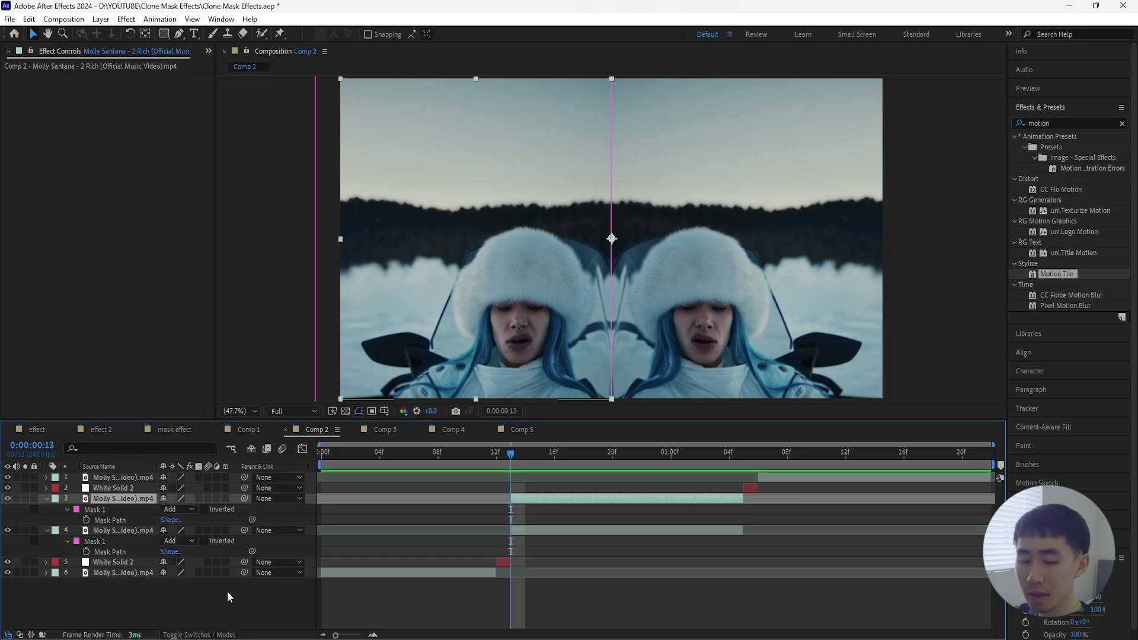
pyautogui.hotkey('ctrl', 'alt', 'y')
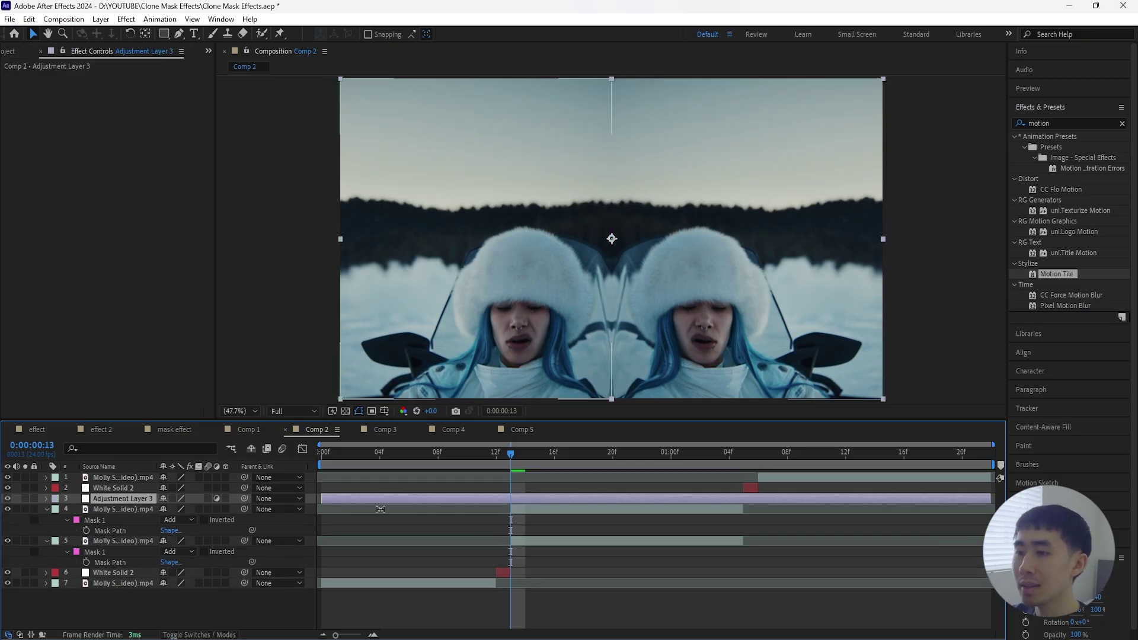
pyautogui.moveTo(336, 501); pyautogui.dragTo(511, 501)
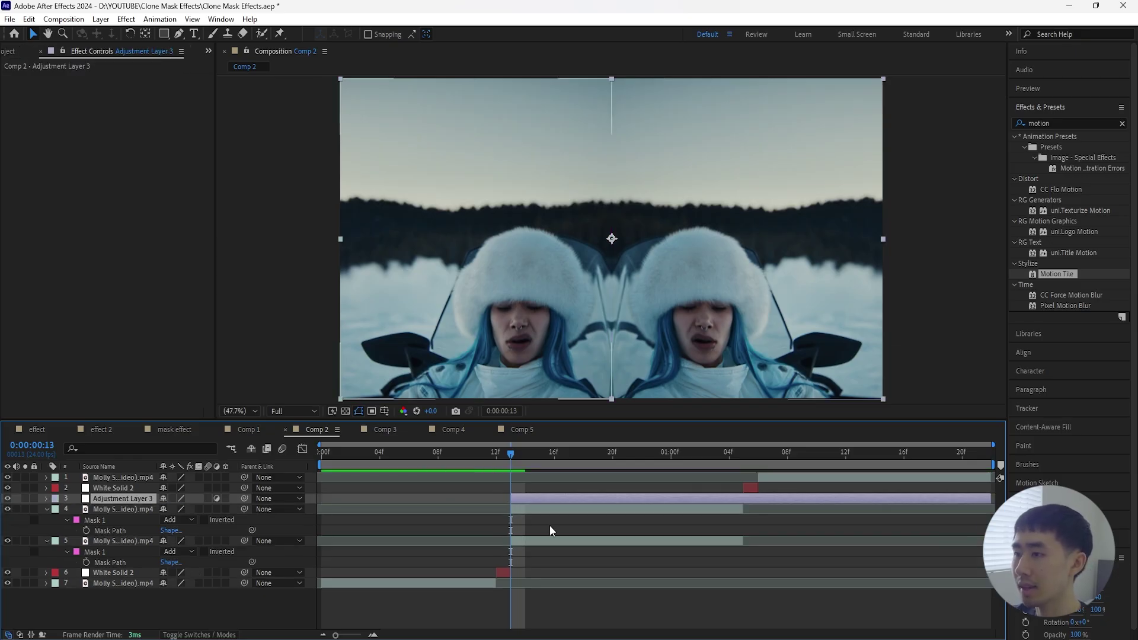
pyautogui.moveTo(989, 499); pyautogui.dragTo(742, 499)
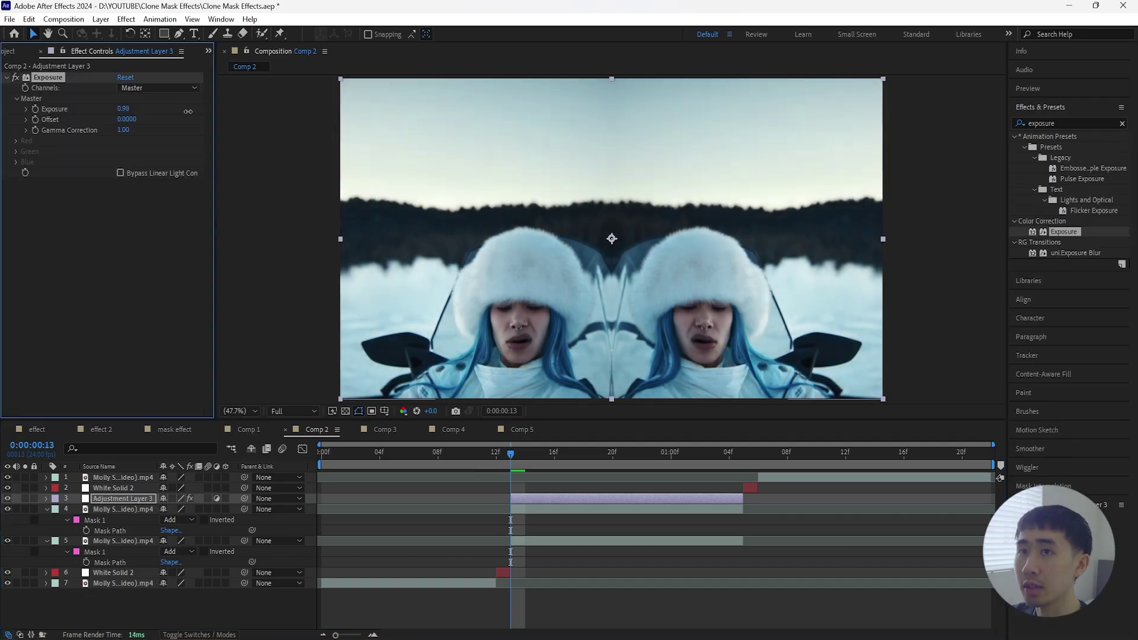
# Set the adjustment layer's Exposure effect to 2.5 and keyframe it at 0:00:00:13
pyautogui.moveTo(254, 112); pyautogui.dragTo(275, 113)
pyautogui.click(125, 109)
pyautogui.write('2.5')
pyautogui.press('Return')
pyautogui.click(35, 109)
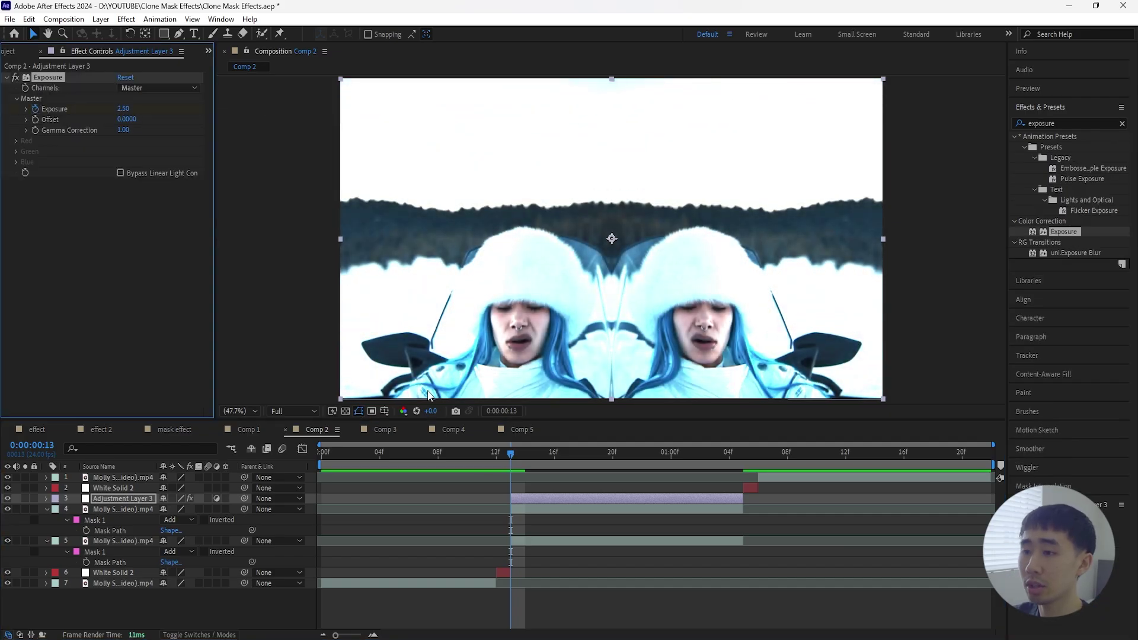
# Reset the exposure at 0:00:01:04 to add a second keyframe, ease it, and preview the composition from the start
pyautogui.press('u')
pyautogui.moveTo(515, 454); pyautogui.dragTo(737, 458)
pyautogui.click(141, 522)
pyautogui.rightClick(138, 522)
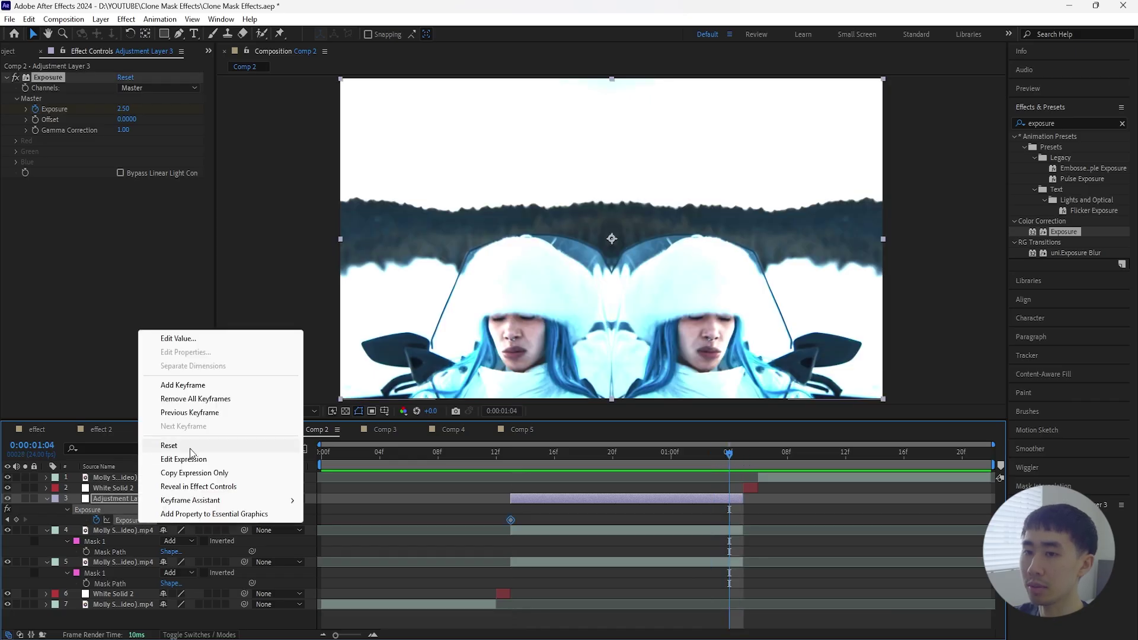
pyautogui.click(163, 437)
pyautogui.press('F9')
pyautogui.press('Home')
pyautogui.press('space')
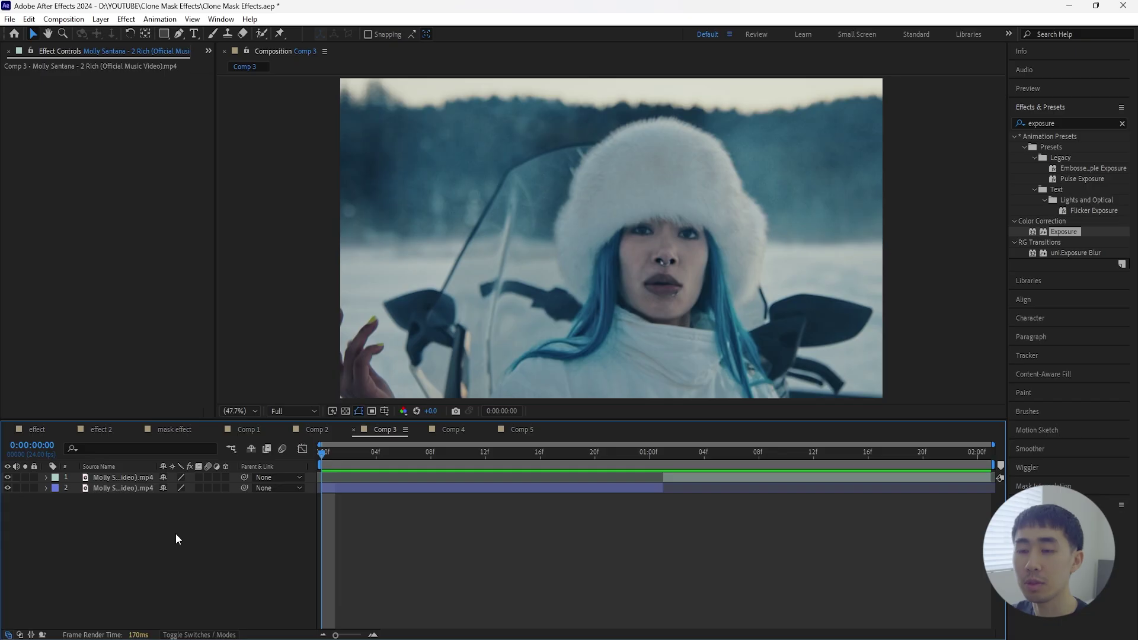
# Play and scrub through Comp 3 to examine its two clips and the cut between them
pyautogui.press('space')
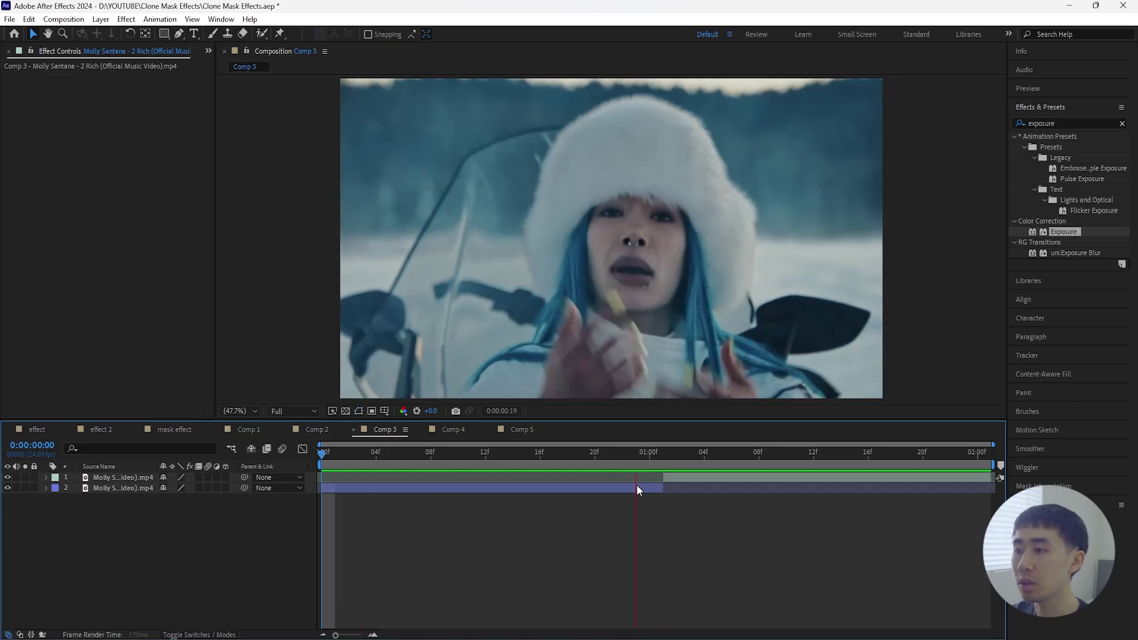
pyautogui.moveTo(679, 456); pyautogui.dragTo(630, 476)
pyautogui.click(102, 488)
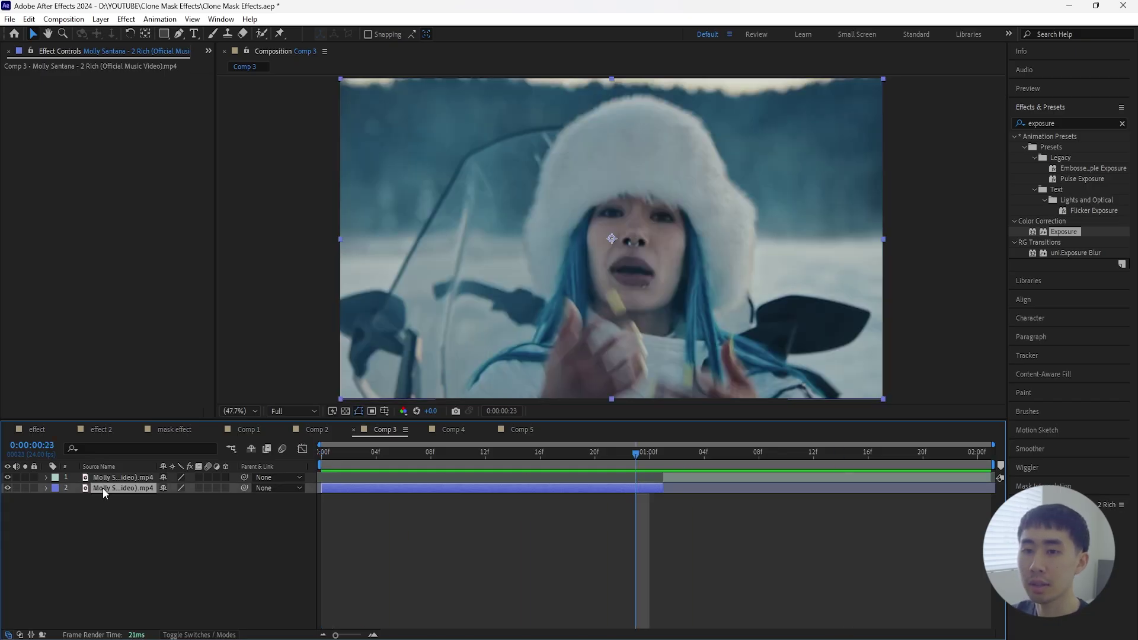
pyautogui.click(116, 479)
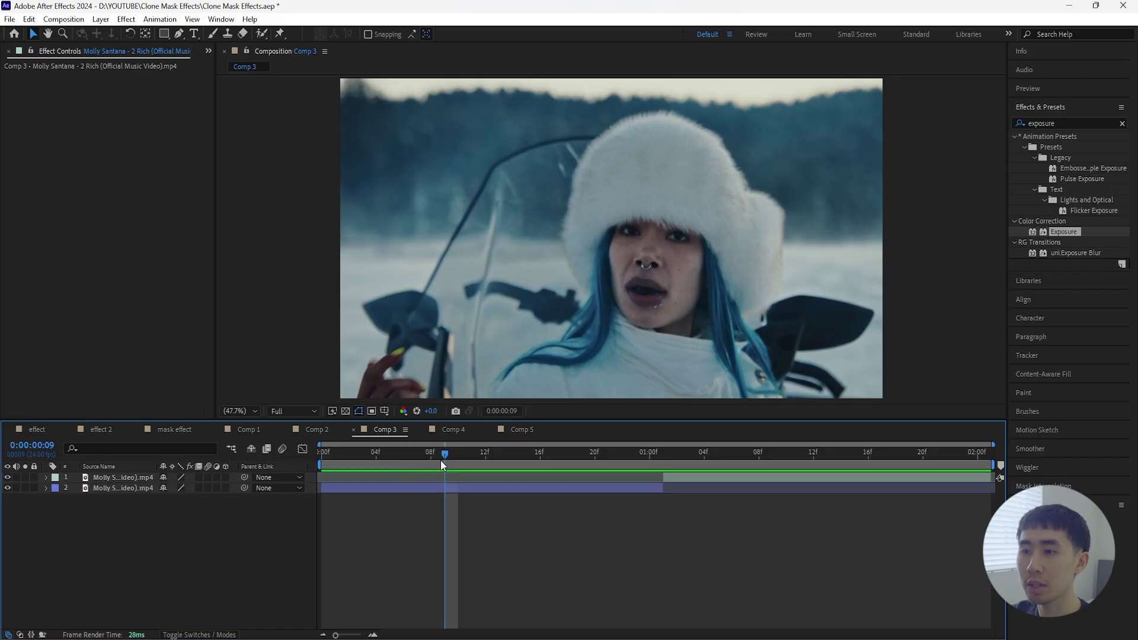
pyautogui.moveTo(442, 458); pyautogui.dragTo(296, 524)
pyautogui.click(56, 489)
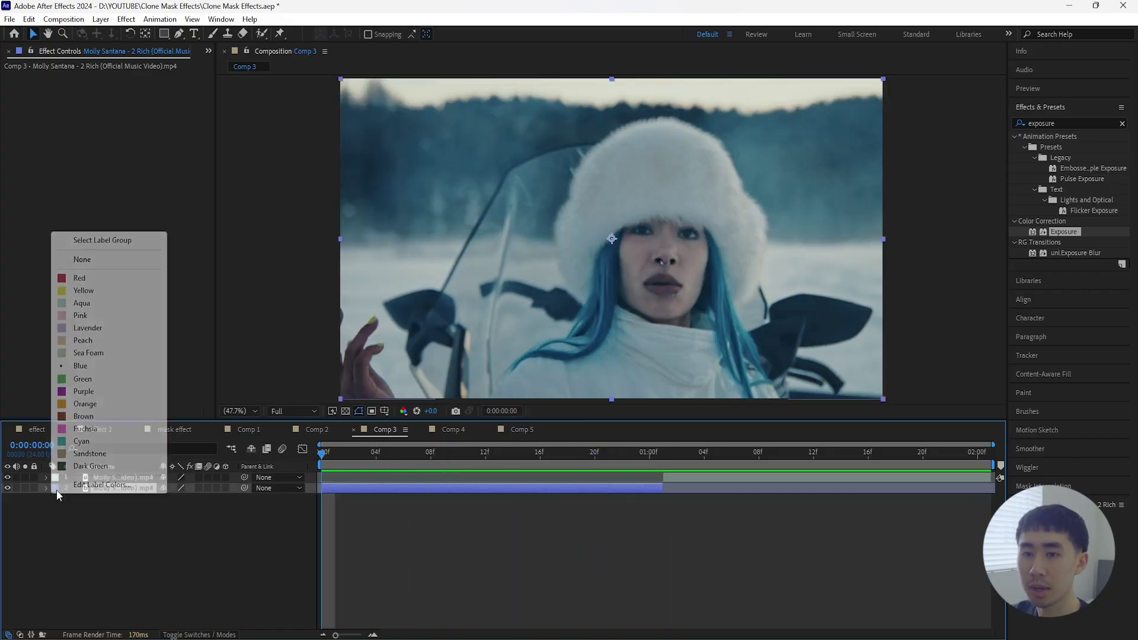
pyautogui.click(247, 543)
# Move the second clip to start at 0:00:00:21 so it overlaps the first, and place the first clip's layer on top
pyautogui.moveTo(320, 463); pyautogui.dragTo(663, 487)
pyautogui.click(680, 479)
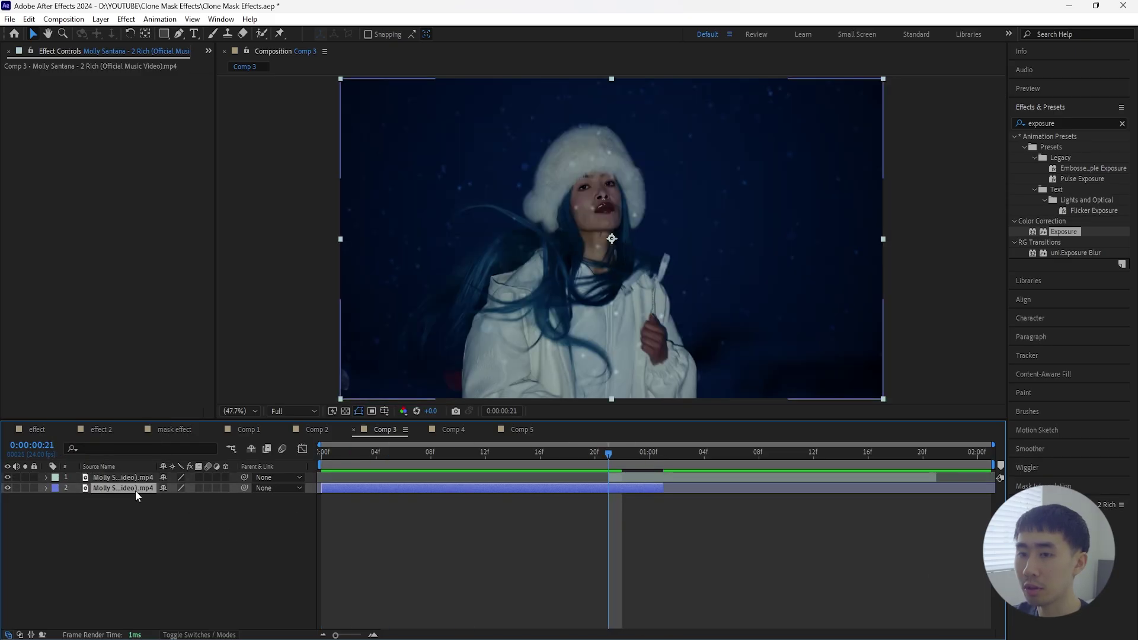
pyautogui.moveTo(136, 489); pyautogui.dragTo(138, 478)
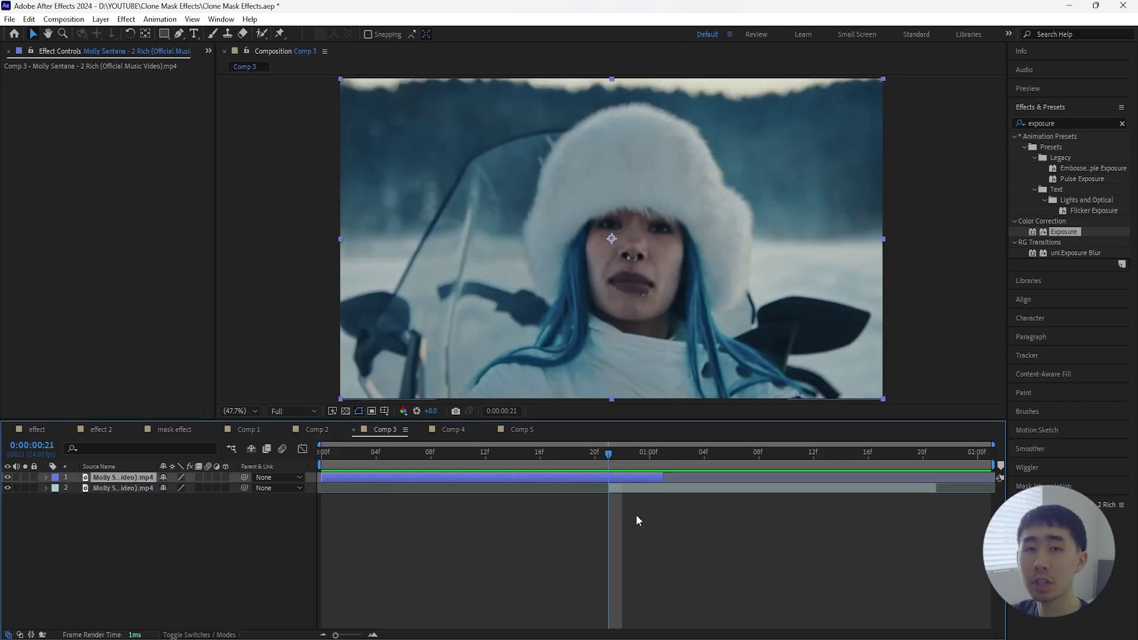
# Set the work area's end to the end of the second clip and trim Comp 3 to it
pyautogui.moveTo(609, 454)
pyautogui.mouseDown()
pyautogui.moveTo(628, 452)
pyautogui.moveTo(610, 458)
pyautogui.mouseUp()
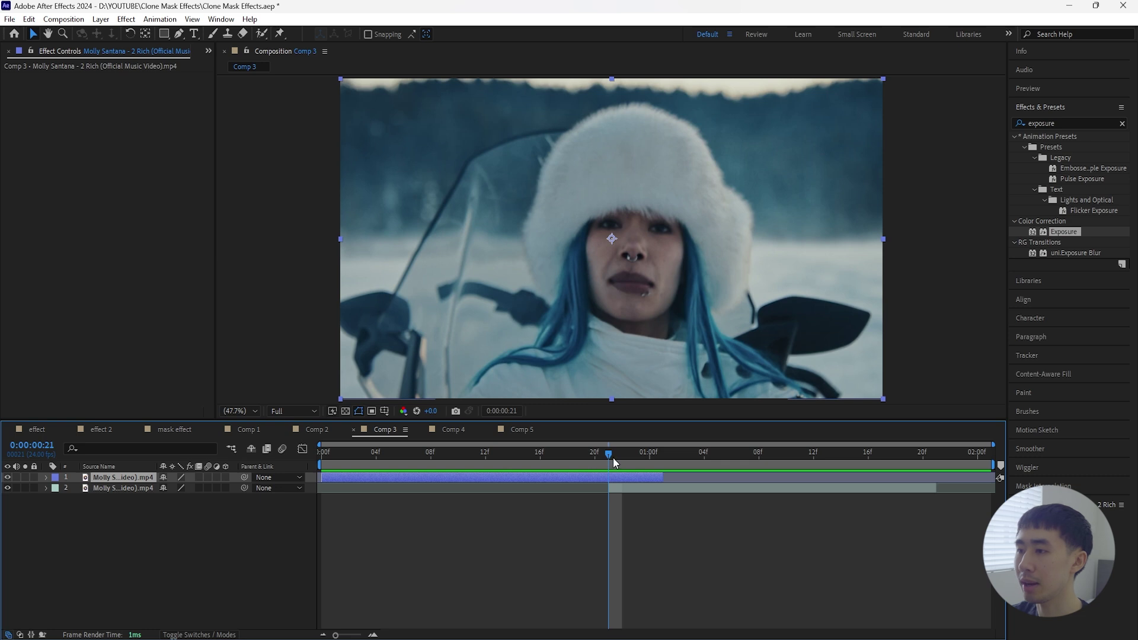
pyautogui.press('pagedown')
pyautogui.press('pagedown')
pyautogui.press('pagedown')
pyautogui.press('pagedown')
pyautogui.moveTo(996, 469); pyautogui.dragTo(937, 468)
pyautogui.hotkey('ctrl', 'shift', 'x')
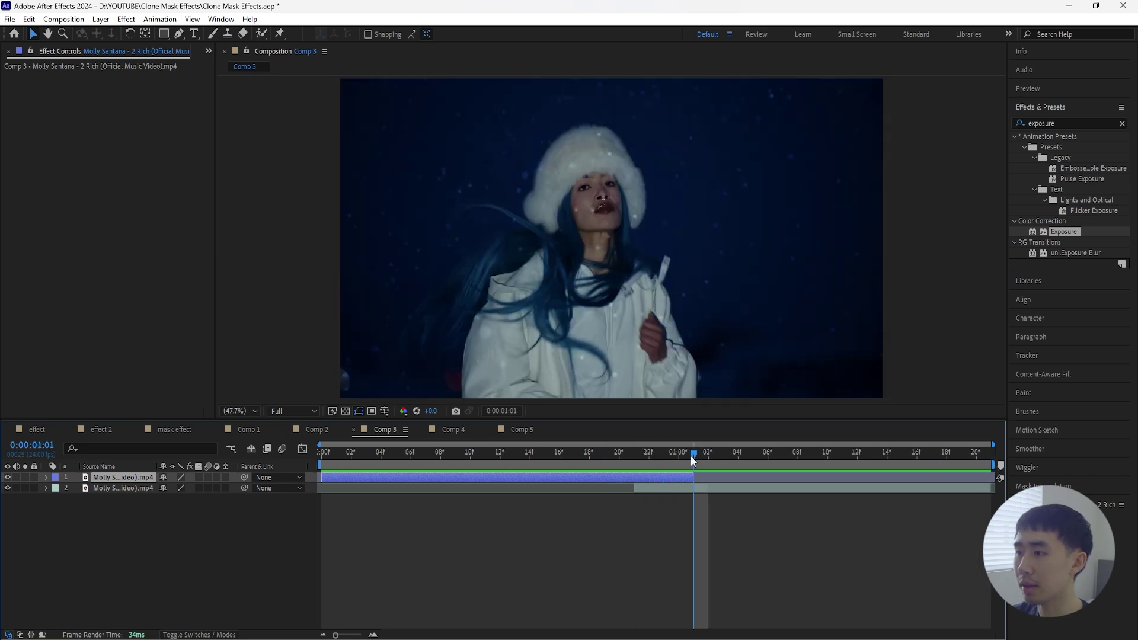
# Split the first clip at 0:00:00:21 and again at 0:00:00:23 to make two-frame pieces over the second clip
pyautogui.moveTo(692, 455); pyautogui.dragTo(632, 462)
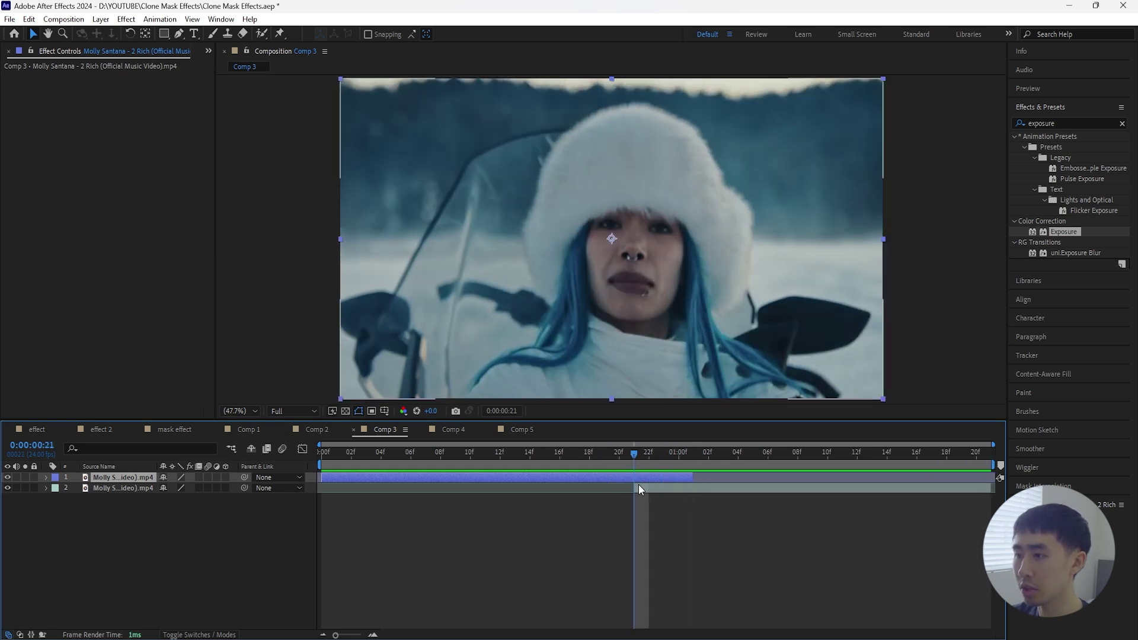
pyautogui.click(640, 486)
pyautogui.click(634, 479)
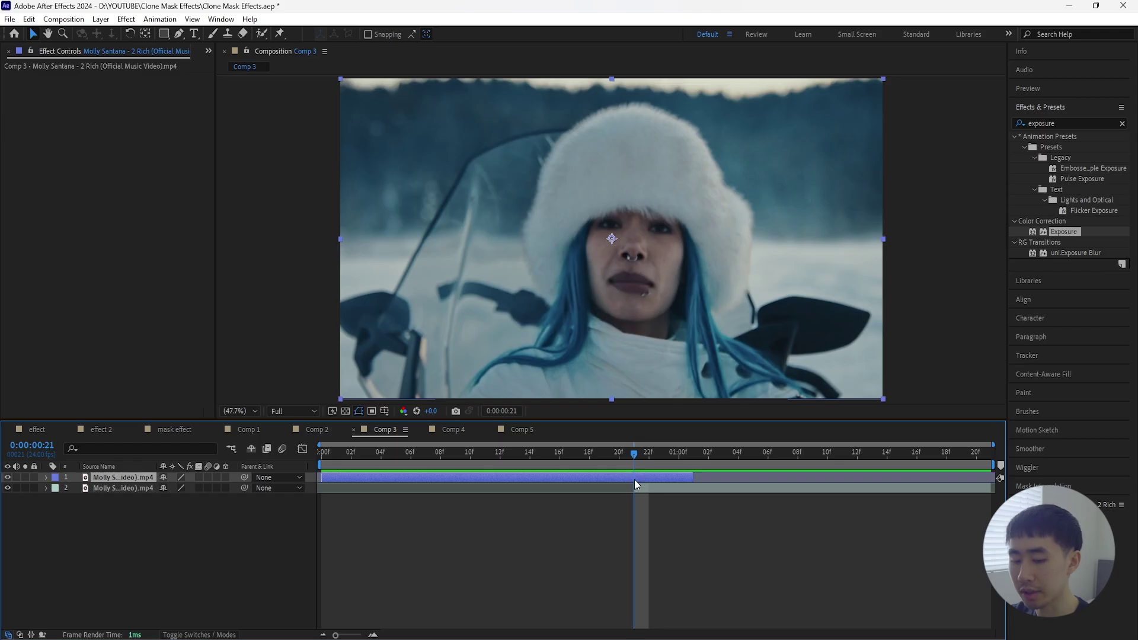
pyautogui.hotkey('ctrl', 'shift', 'd')
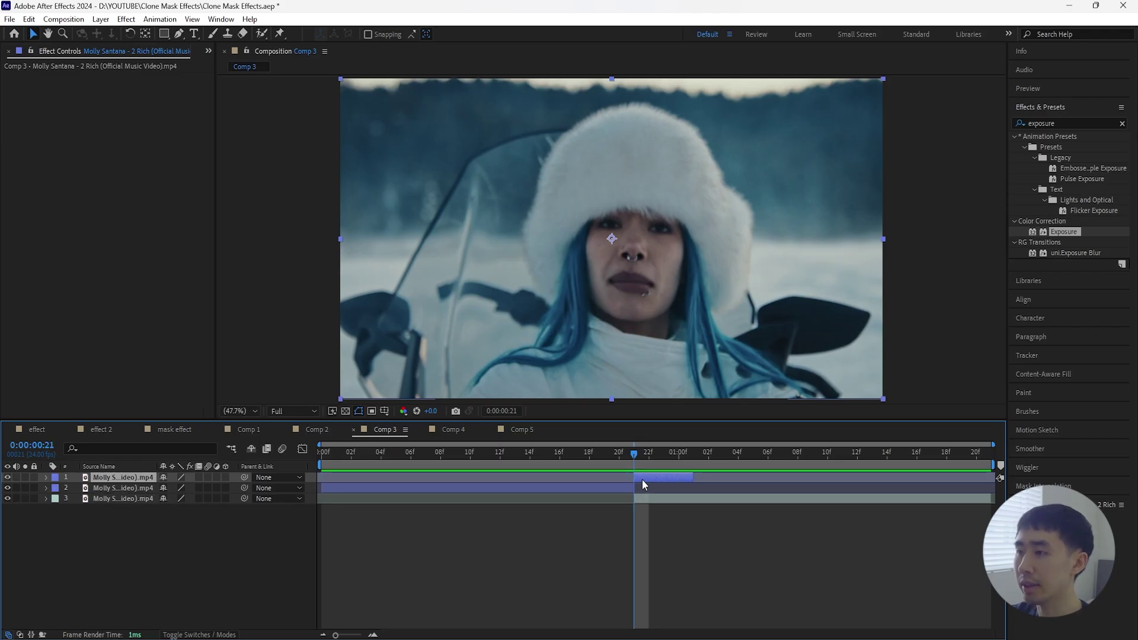
pyautogui.moveTo(638, 453)
pyautogui.mouseDown()
pyautogui.moveTo(659, 453)
pyautogui.moveTo(634, 454)
pyautogui.mouseUp()
pyautogui.hotkey('ctrl', 'shift', 'd')
# Draw a tall rectangular mask left of centre on the first two-frame piece using the proportional grid, and hide the underlying second clip
pyautogui.click(638, 487)
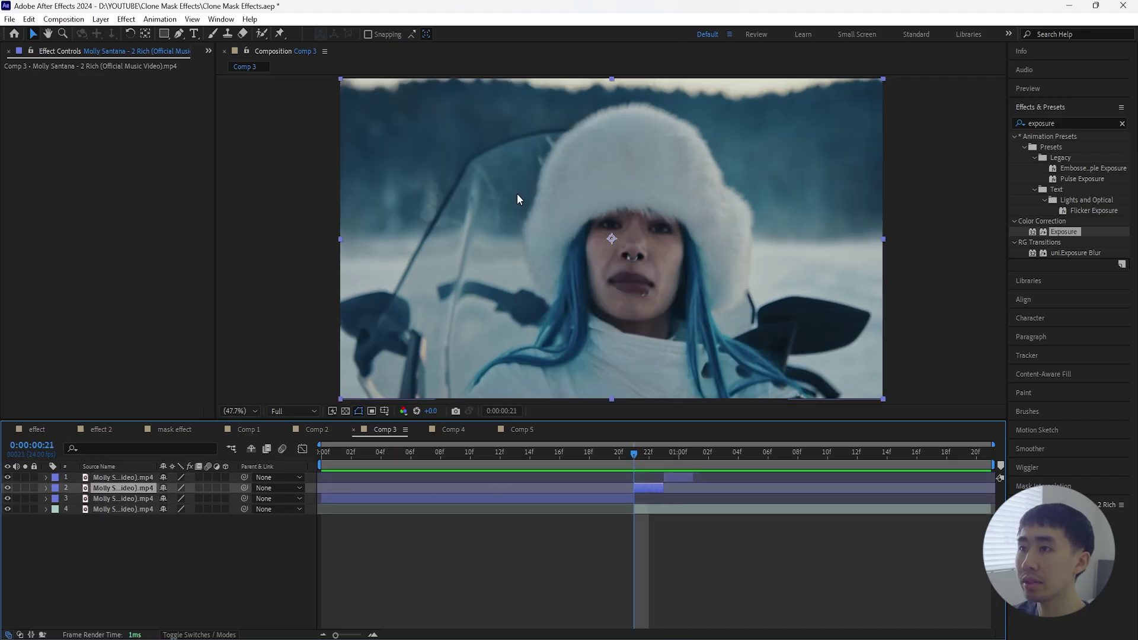
pyautogui.click(164, 34)
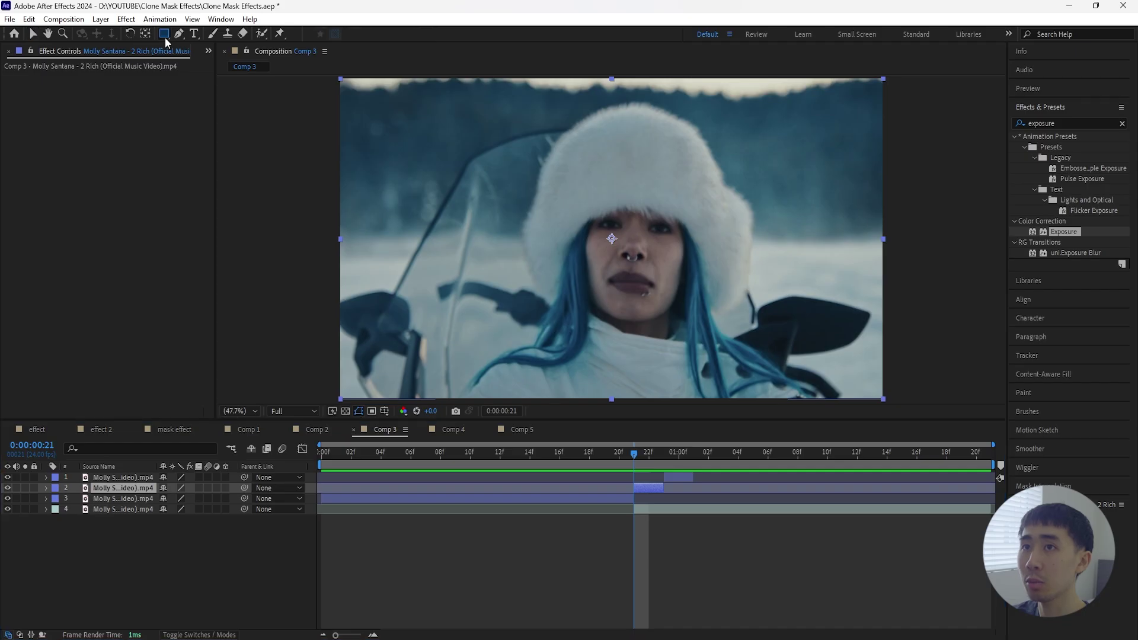
pyautogui.click(385, 411)
pyautogui.click(407, 458)
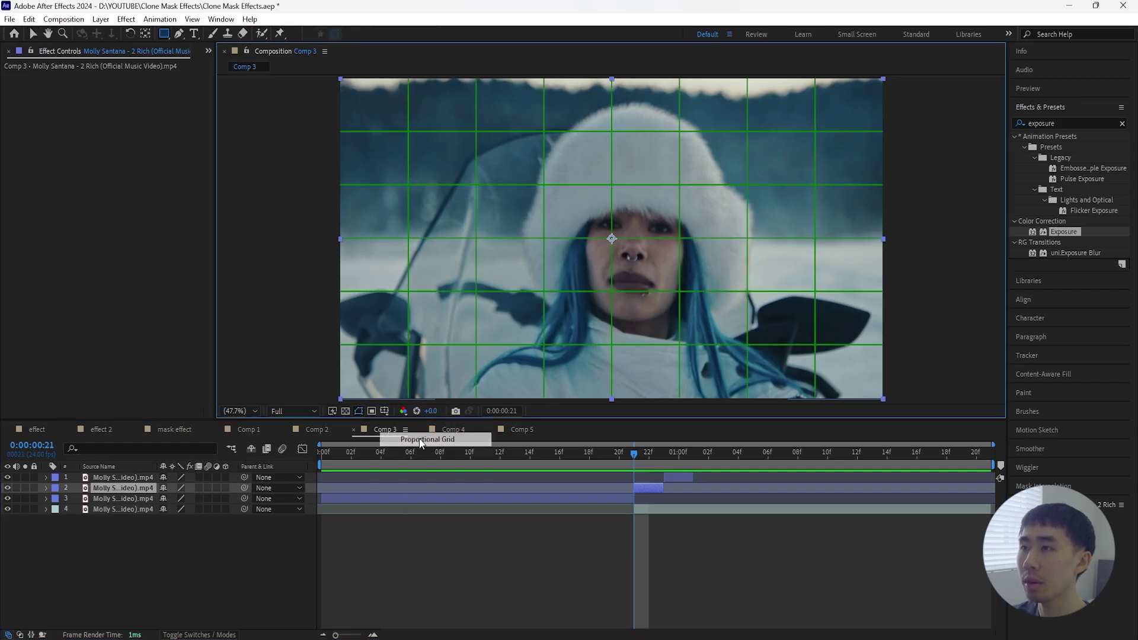
pyautogui.moveTo(365, 105); pyautogui.dragTo(567, 374)
pyautogui.click(114, 554)
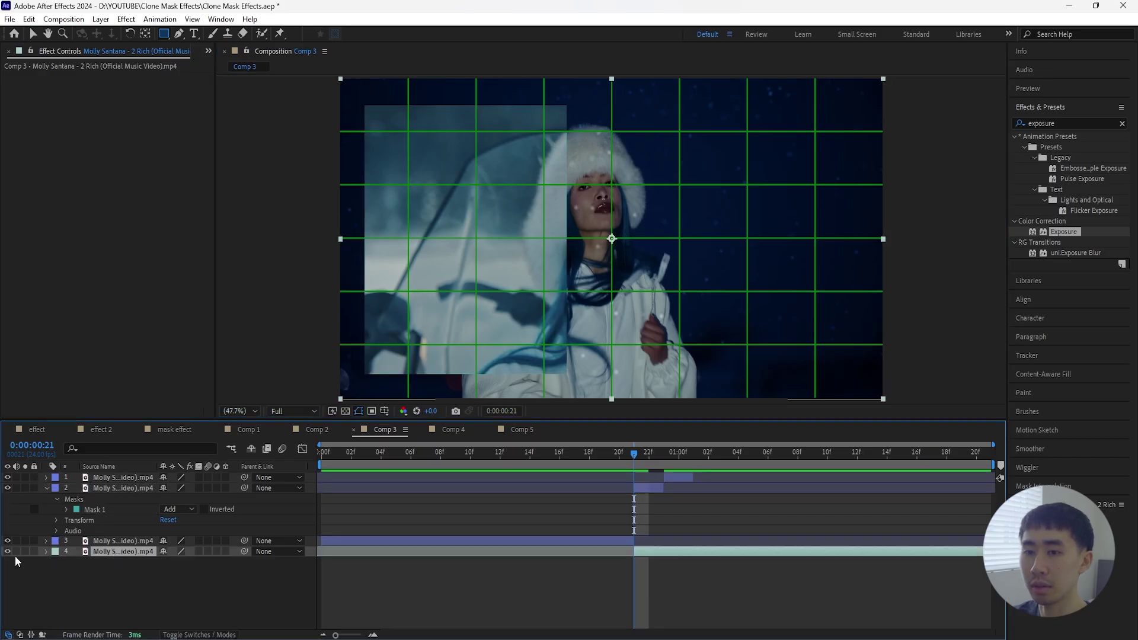
pyautogui.click(8, 551)
pyautogui.click(102, 511)
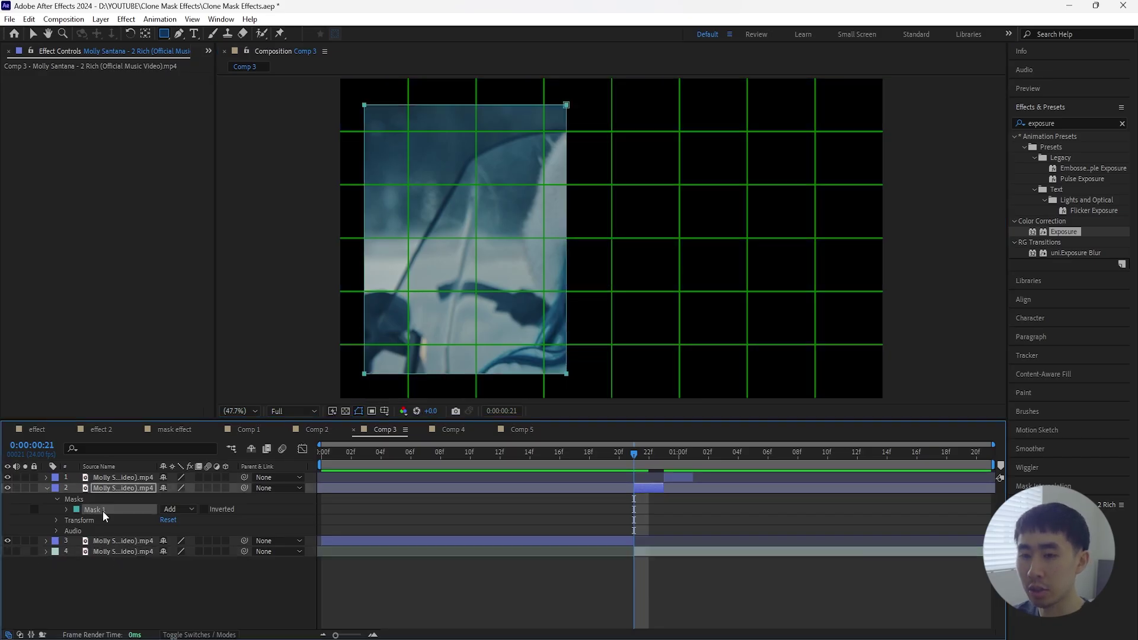
pyautogui.hotkey('ctrl', 'd')
pyautogui.press('v')
pyautogui.moveTo(368, 111); pyautogui.dragTo(583, 113)
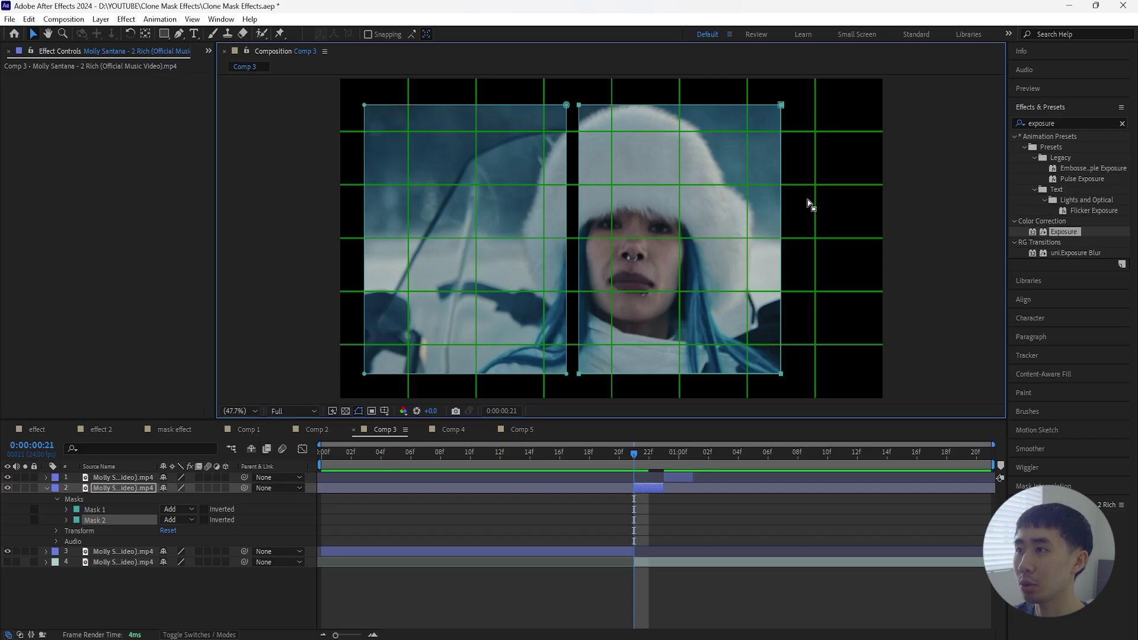
pyautogui.click(109, 524)
pyautogui.press('Delete')
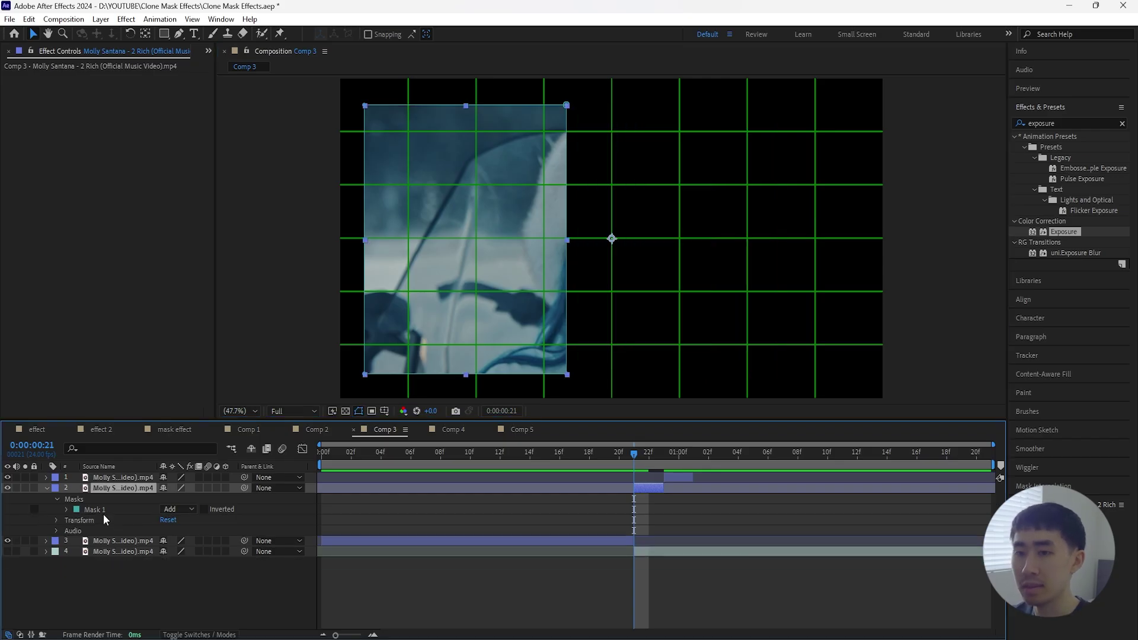
# Narrow Mask 1 and duplicate it twice, placing the copies side by side with small gaps to form three equal vertical panels
pyautogui.moveTo(565, 128); pyautogui.dragTo(523, 128)
pyautogui.hotkey('ctrl', 'd')
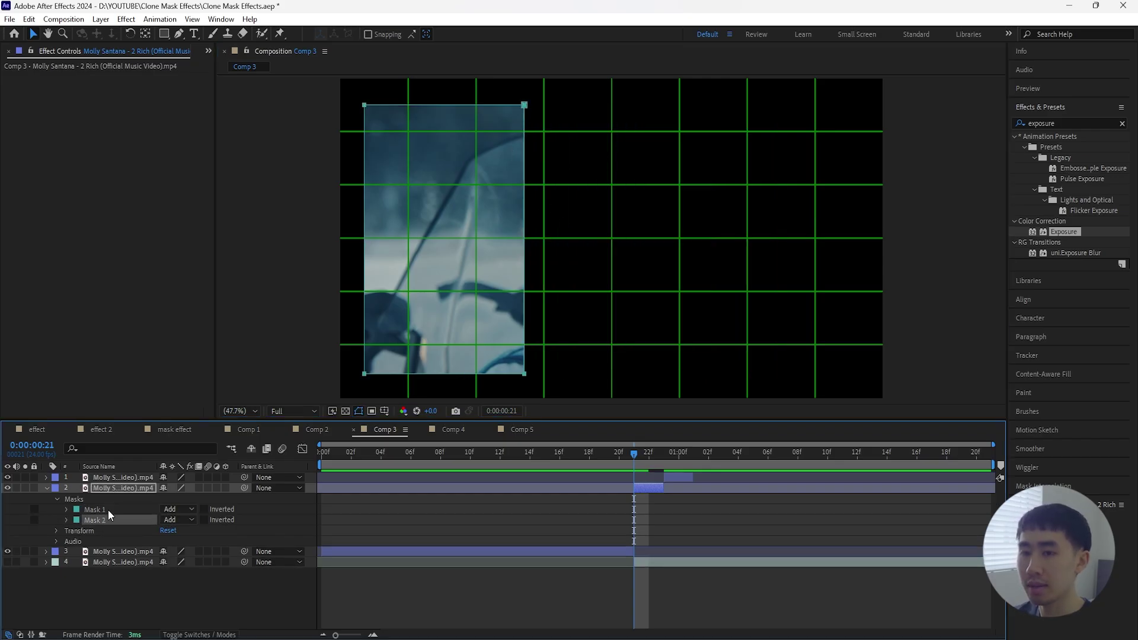
pyautogui.moveTo(382, 108); pyautogui.dragTo(535, 112)
pyautogui.click(122, 520)
pyautogui.hotkey('ctrl', 'd')
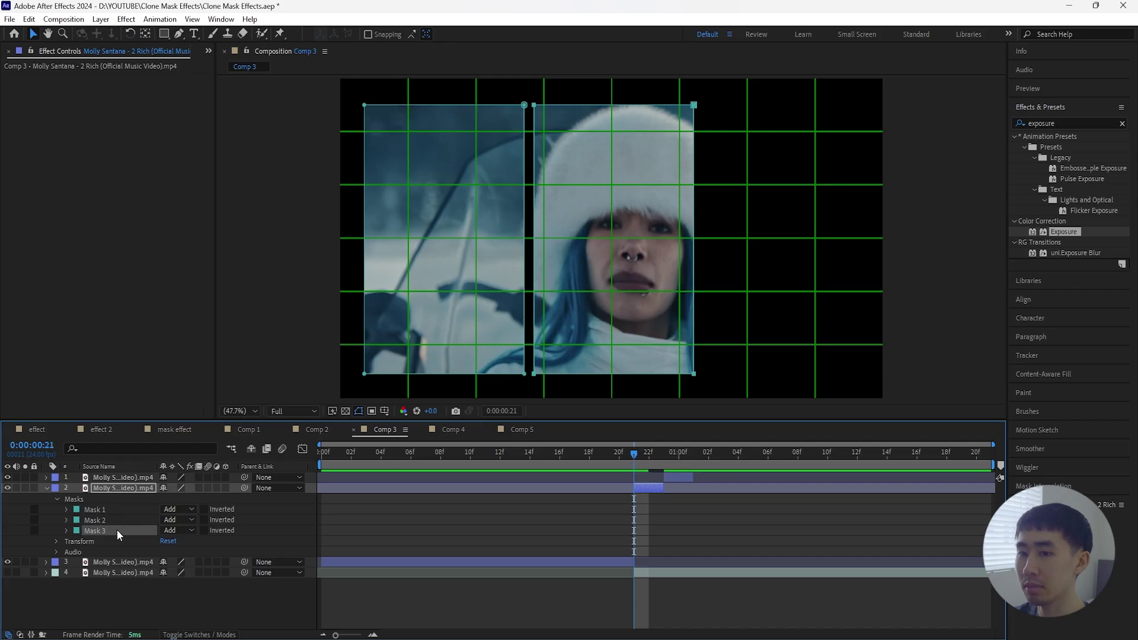
pyautogui.moveTo(546, 109); pyautogui.dragTo(704, 113)
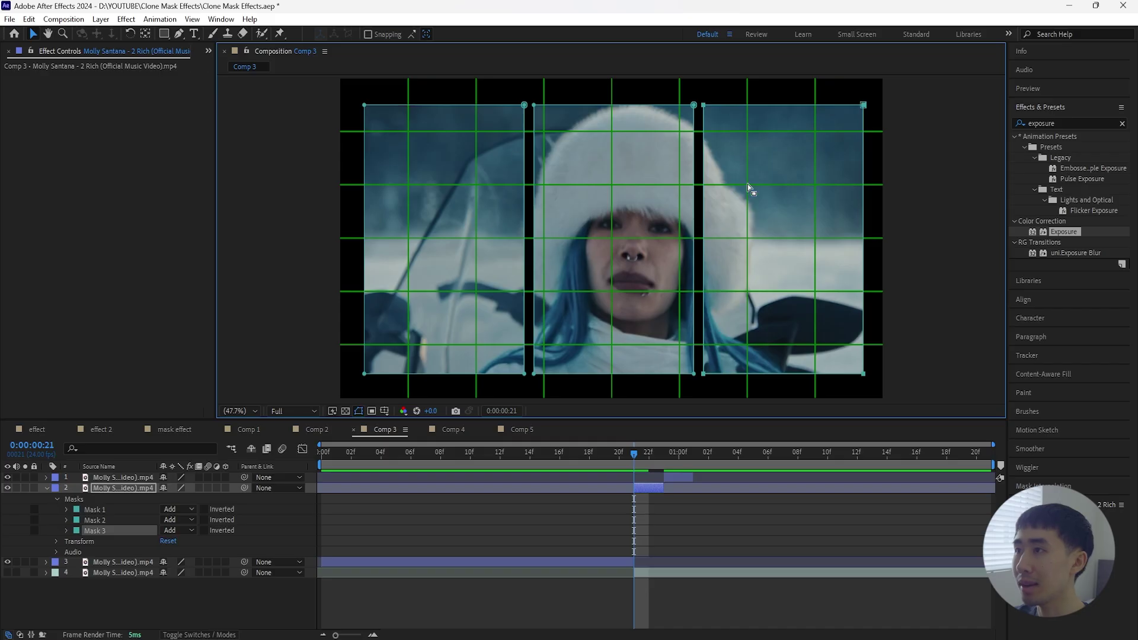
pyautogui.press('/')
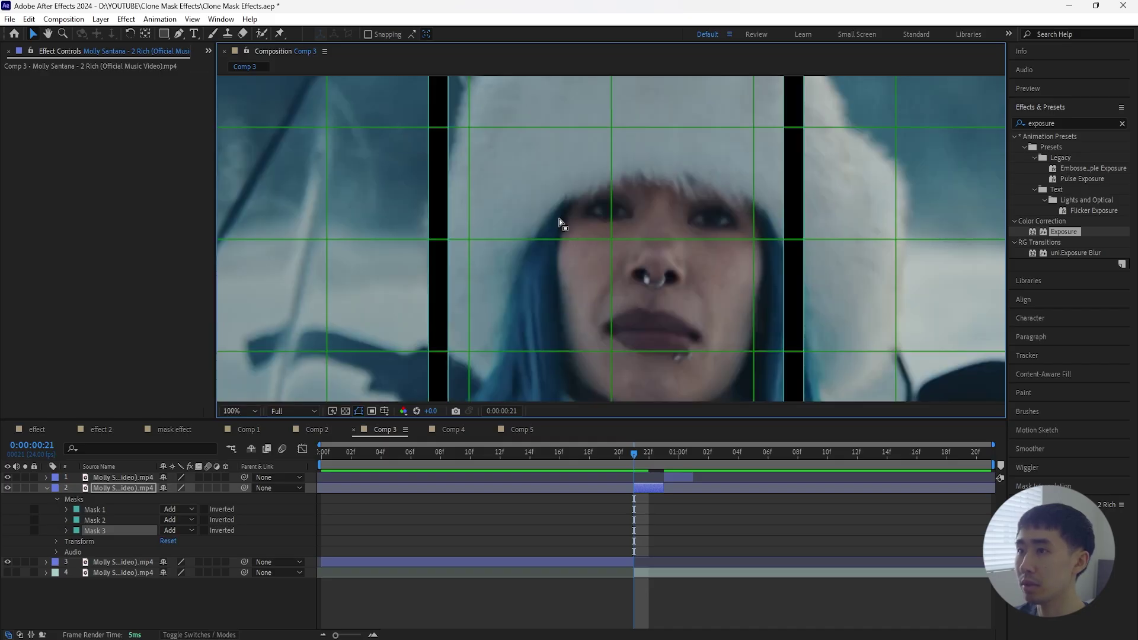
pyautogui.press(',')
pyautogui.press(',')
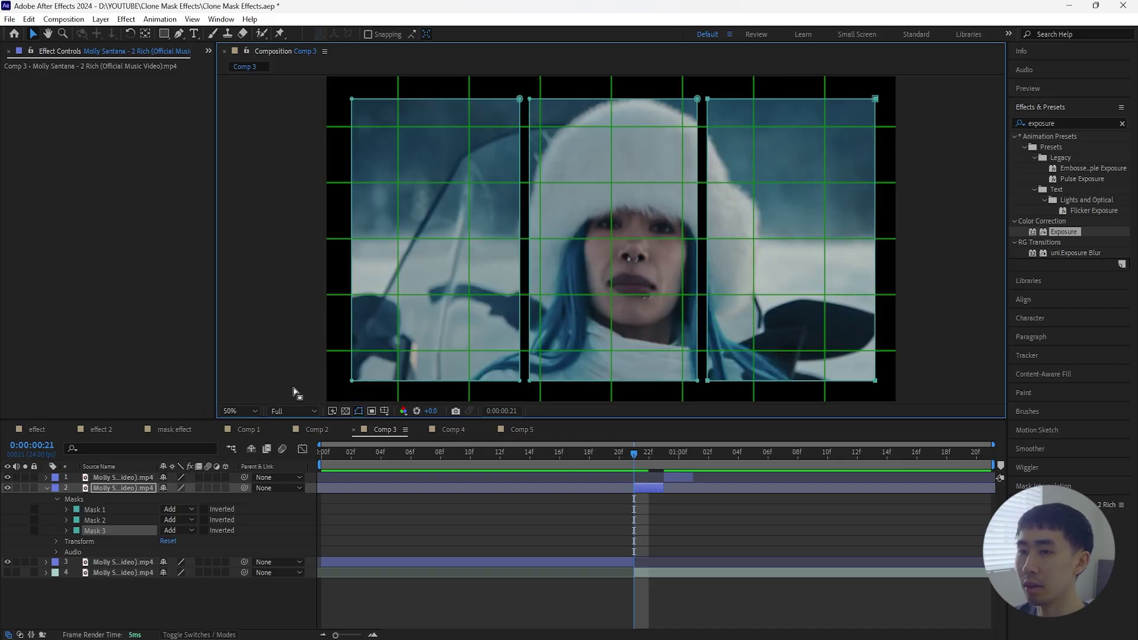
pyautogui.hotkey('shift', '/')
pyautogui.press('/')
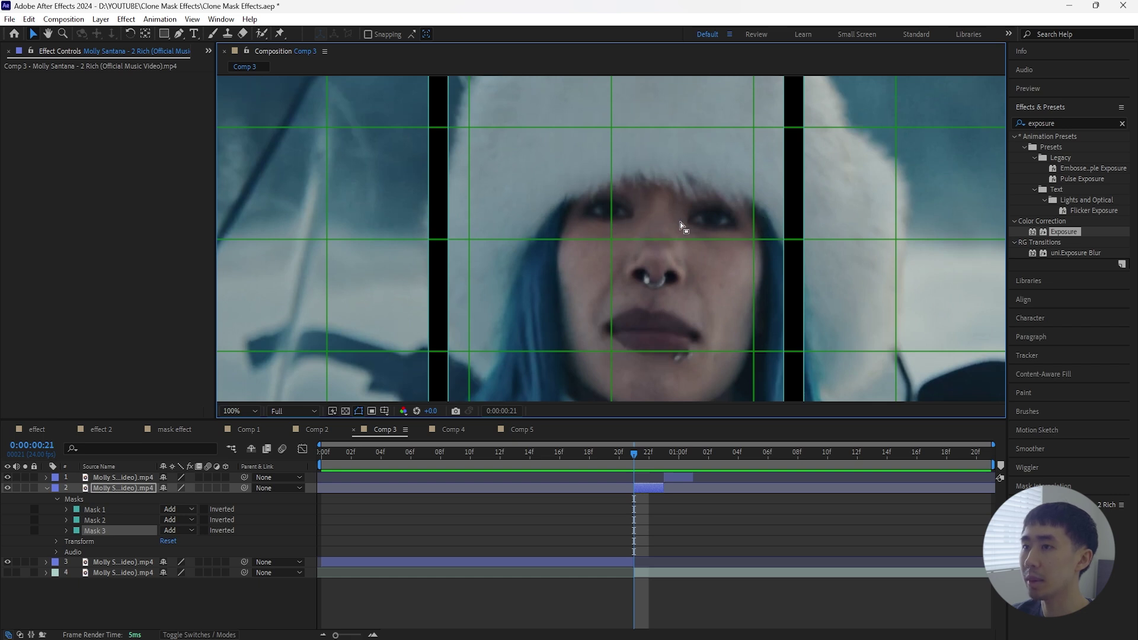
pyautogui.hotkey('shift', '/')
# Make the underlying second clip visible again and play back the section leading into the panel transition
pyautogui.click(47, 488)
pyautogui.click(46, 489)
pyautogui.click(8, 573)
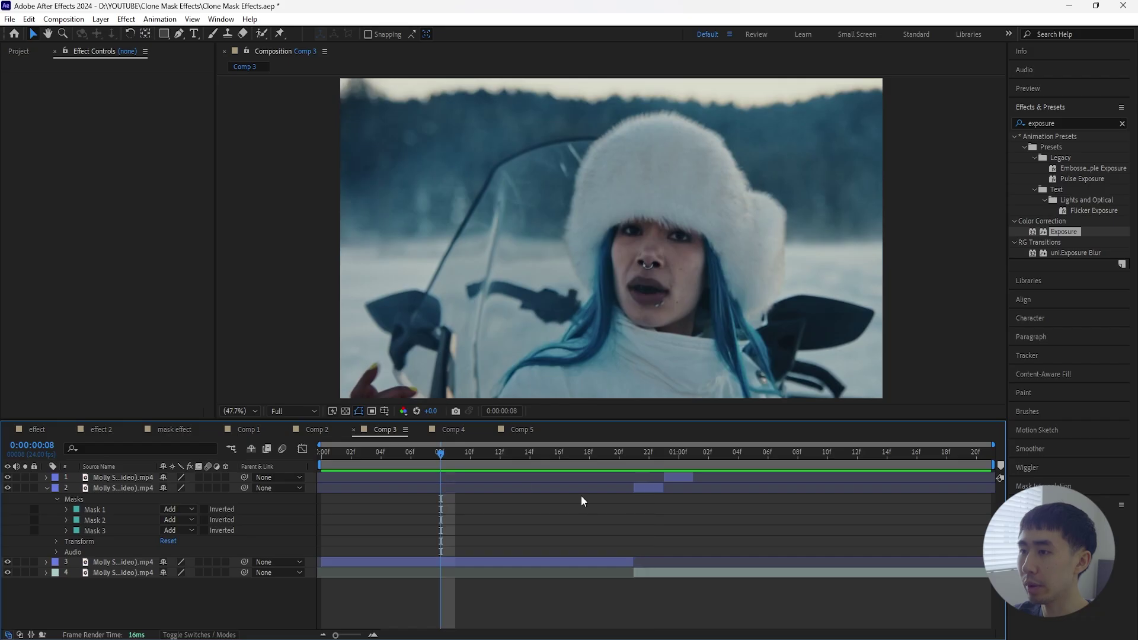
pyautogui.press('space')
pyautogui.press('space')
pyautogui.moveTo(545, 455); pyautogui.dragTo(515, 454)
pyautogui.press('space')
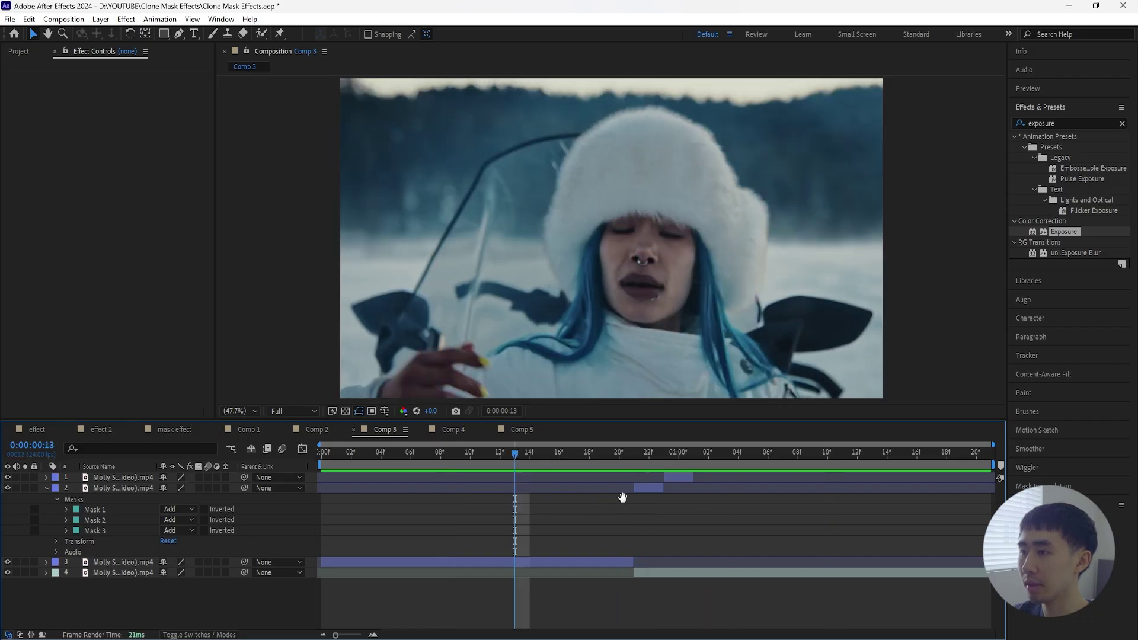
# Split the second clip at 0:00:01:01 and 0:00:00:23, and move the first clip's unmasked two-frame piece to the bottom of the layer stack
pyautogui.click(646, 489)
pyautogui.moveTo(641, 454); pyautogui.dragTo(690, 460)
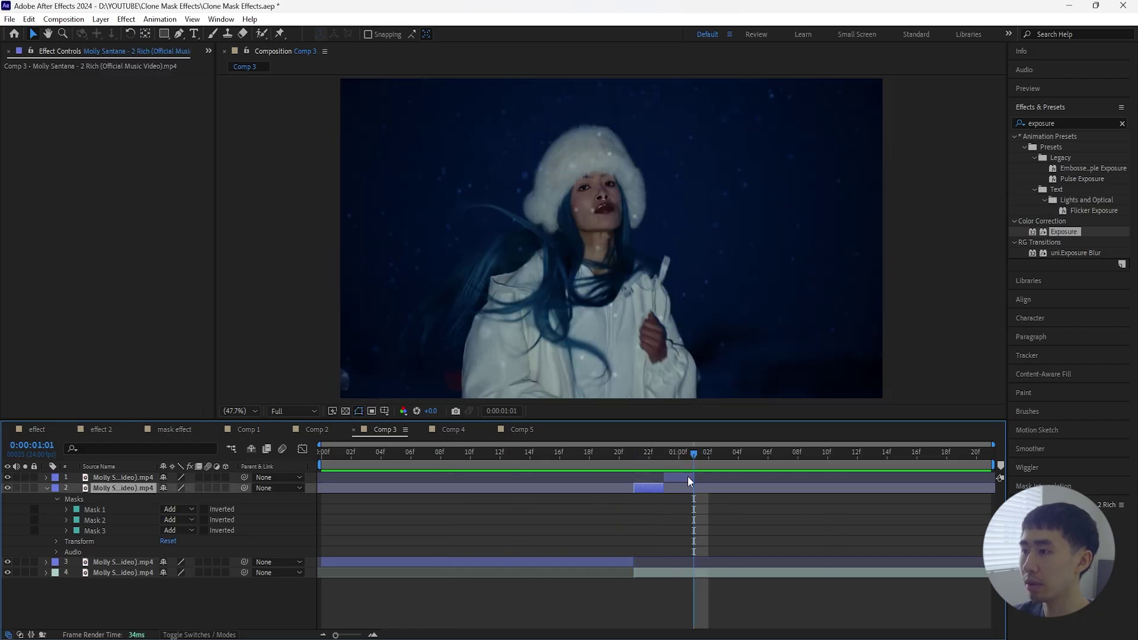
pyautogui.click(688, 477)
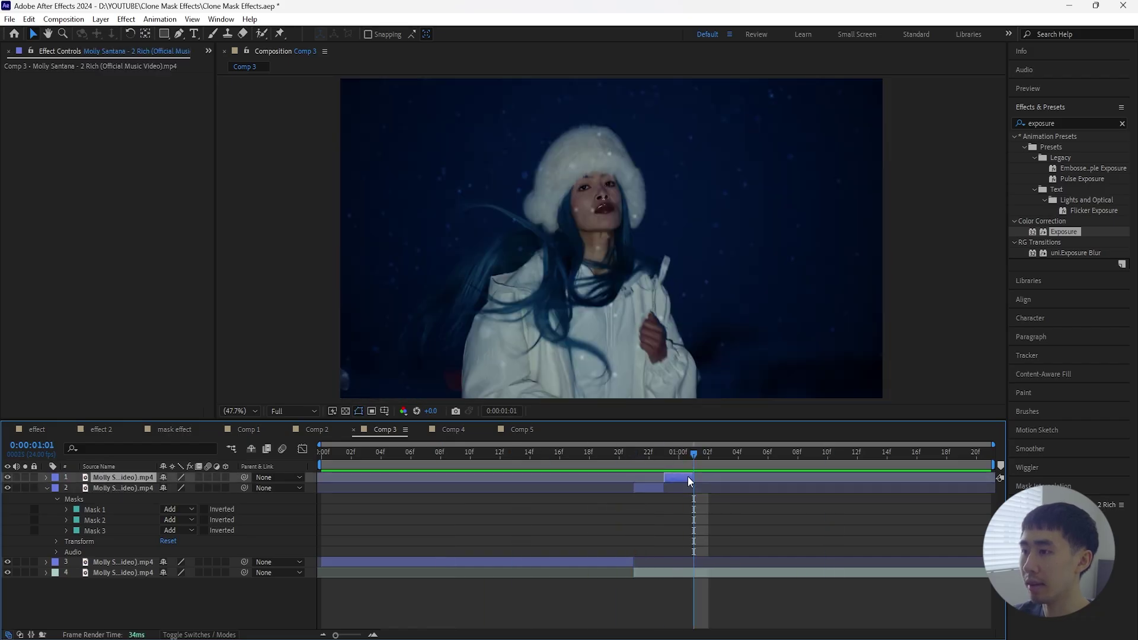
pyautogui.click(716, 571)
pyautogui.hotkey('ctrl', 'shift', 'd')
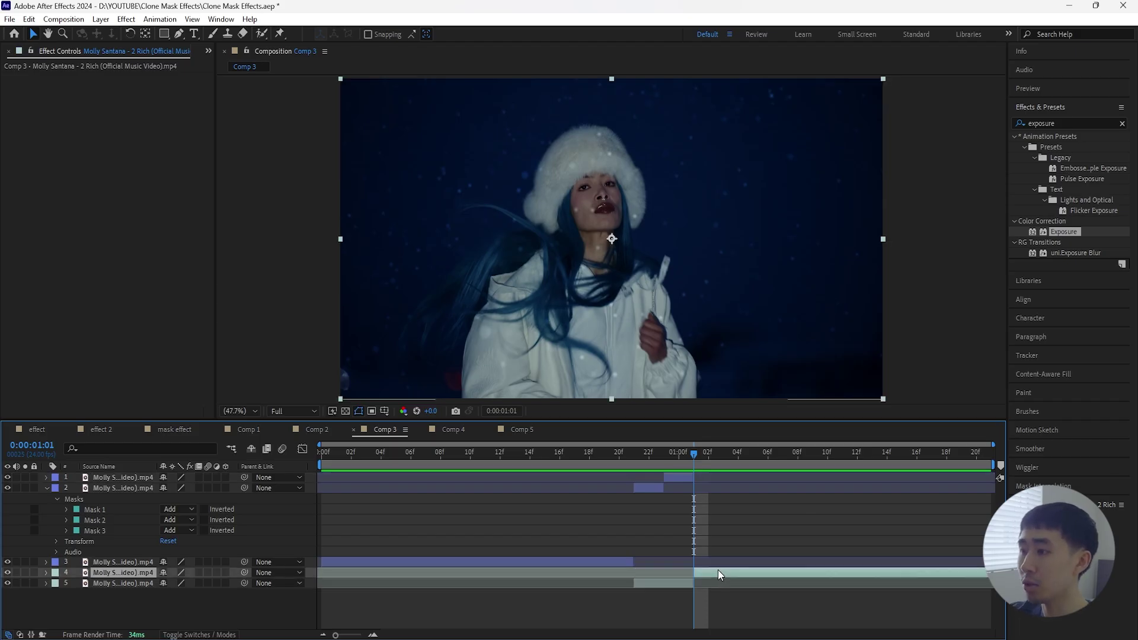
pyautogui.press('pageup')
pyautogui.press('pageup')
pyautogui.click(676, 583)
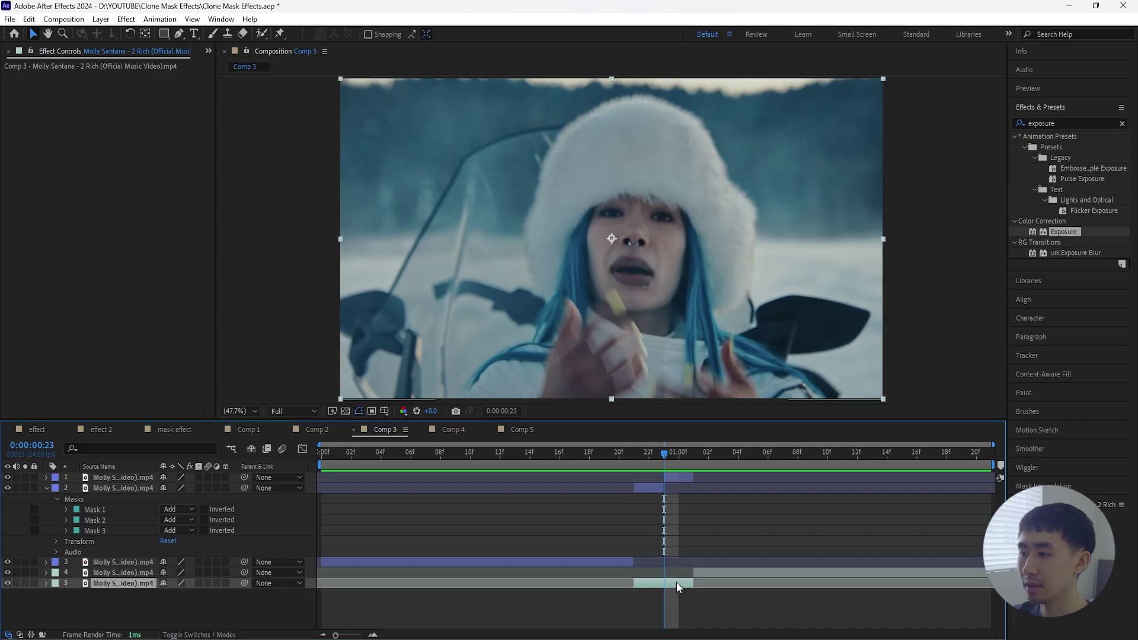
pyautogui.hotkey('ctrl', 'shift', 'd')
pyautogui.moveTo(126, 479); pyautogui.dragTo(133, 614)
pyautogui.click(657, 476)
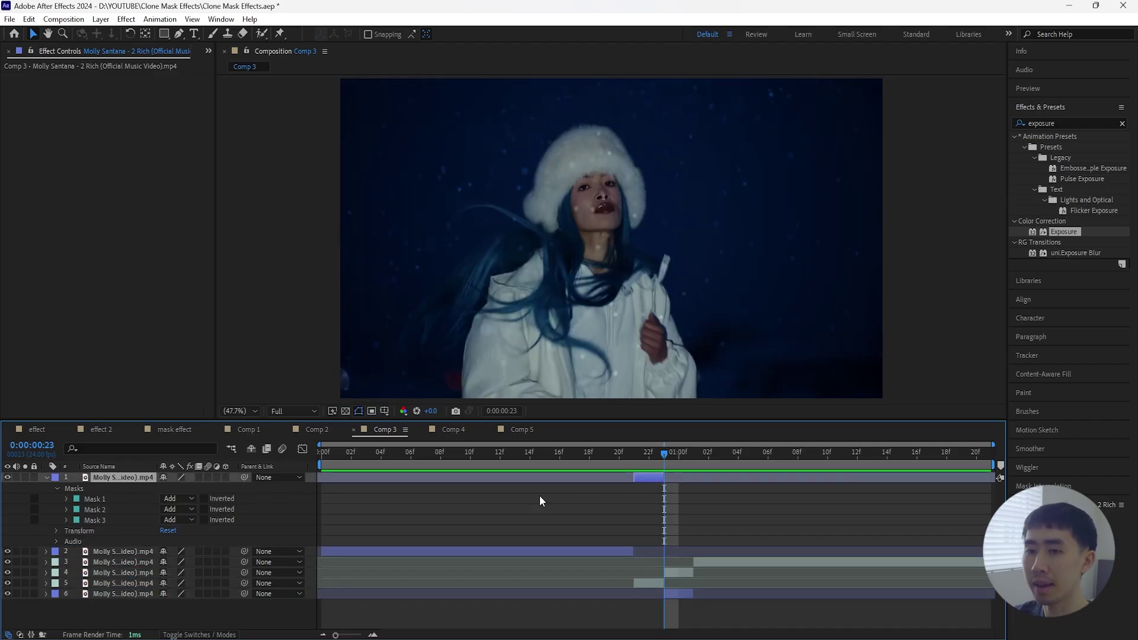
# Copy all three masks from the first clip's panel piece onto the second clip's two-frame piece starting at 0:00:00:23
pyautogui.click(110, 500)
pyautogui.keyDown('shift'); pyautogui.click(106, 521); pyautogui.keyUp('shift')
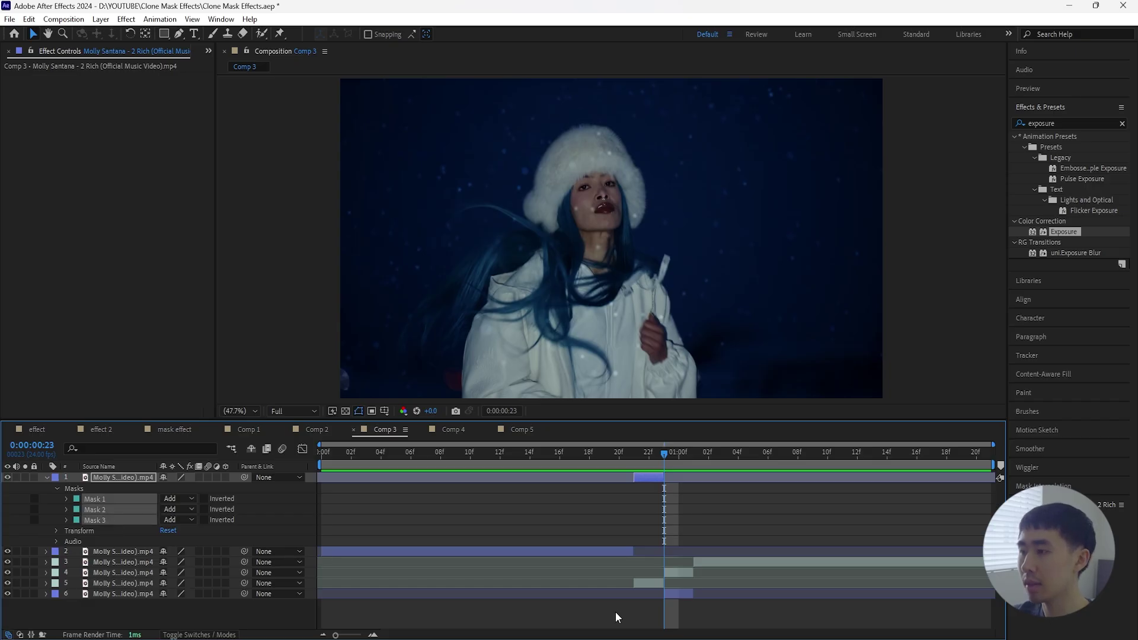
pyautogui.click(681, 572)
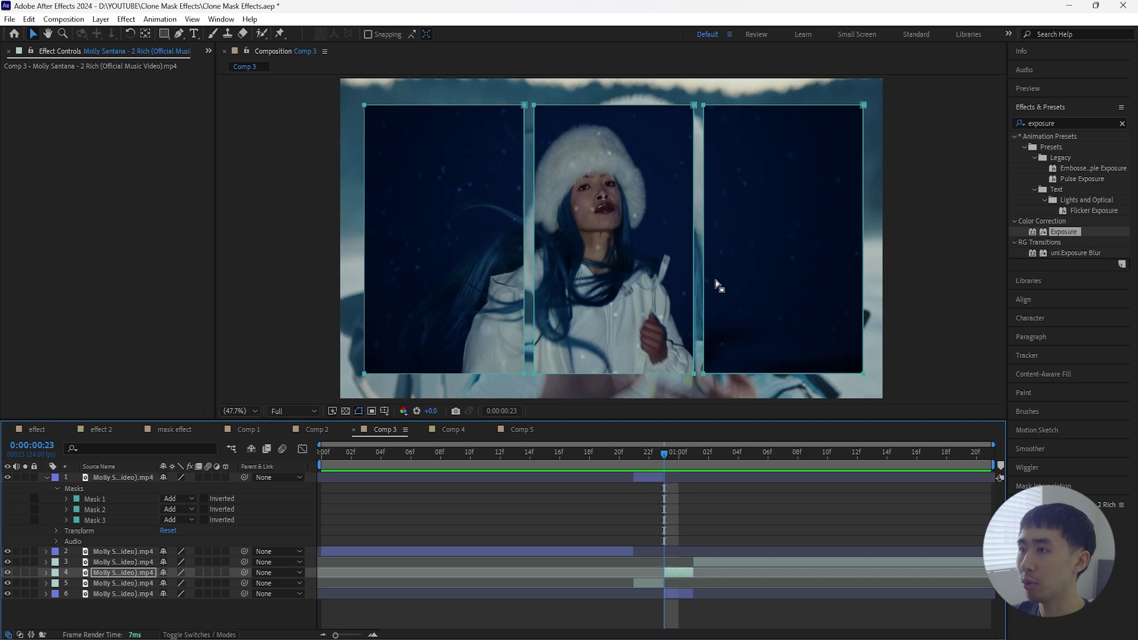
# Play back the alternating panel transition several times from shortly before the cut
pyautogui.moveTo(664, 454); pyautogui.dragTo(515, 454)
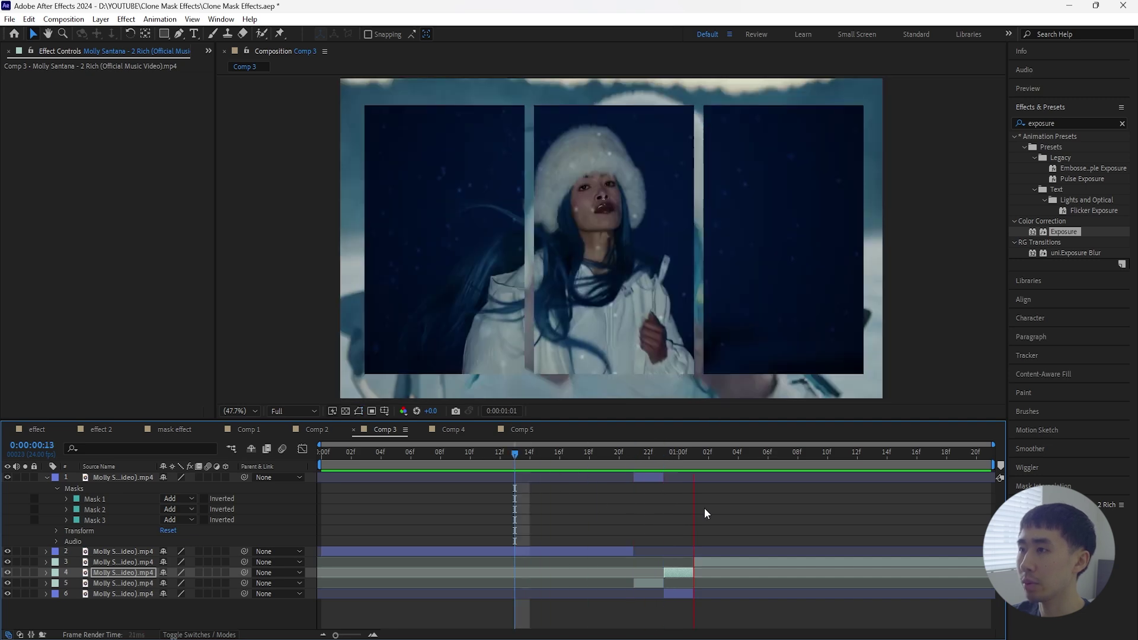
pyautogui.press('space')
pyautogui.click(427, 453)
pyautogui.press('space')
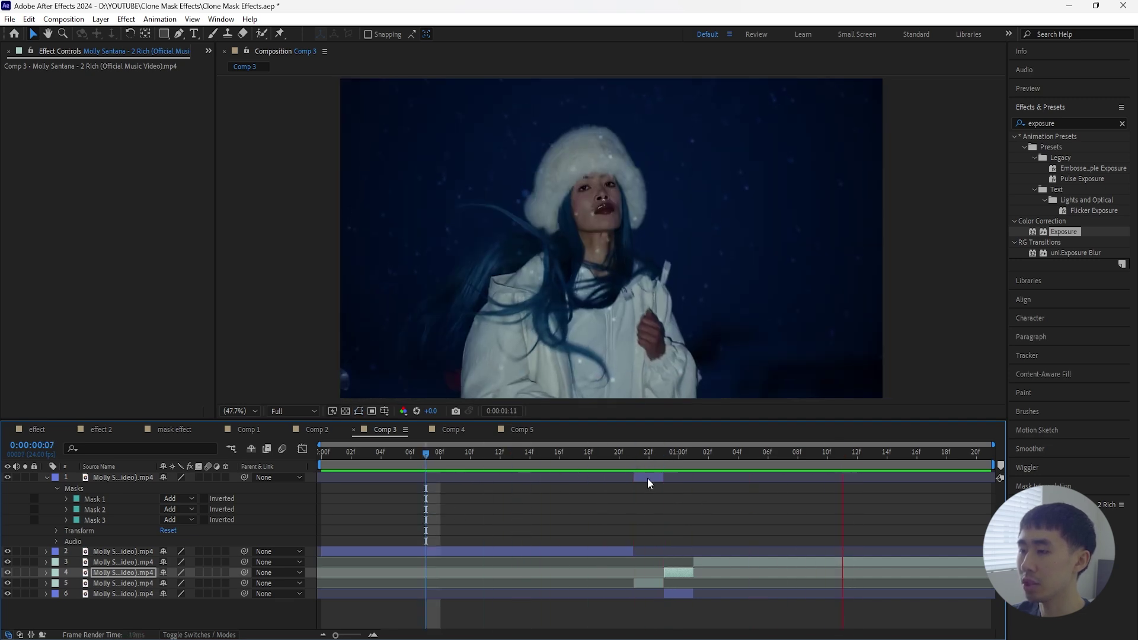
pyautogui.press('space')
pyautogui.click(470, 453)
pyautogui.press('space')
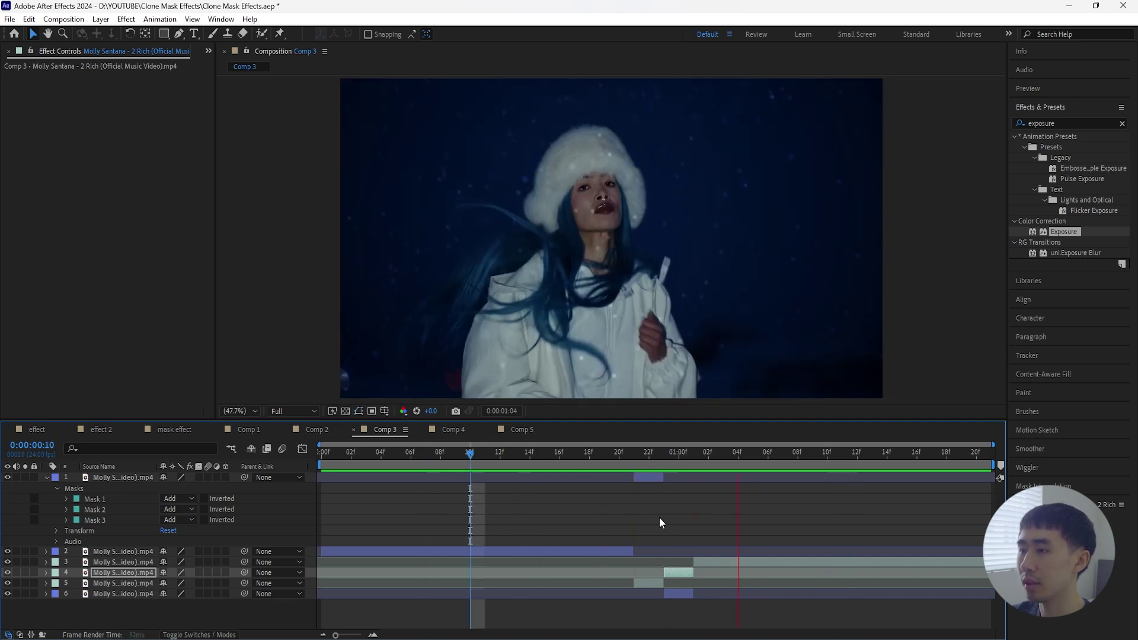
pyautogui.press('space')
# Check the transparency around the panels at 0:00:00:21 with the second clip's piece hidden, and play the composition from the start
pyautogui.moveTo(664, 455); pyautogui.dragTo(635, 463)
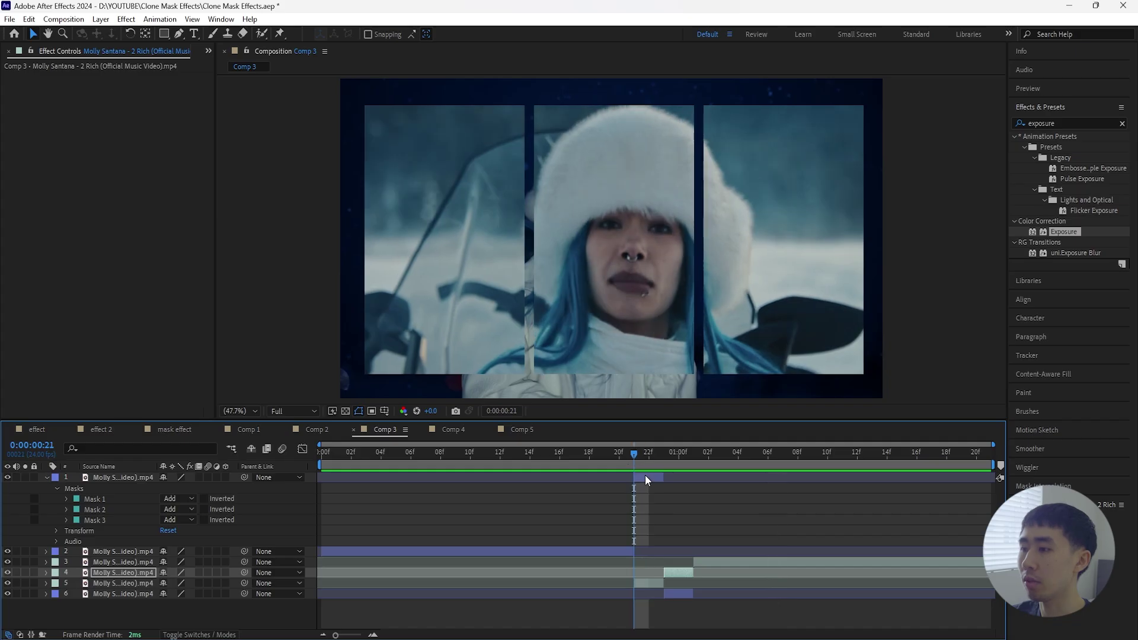
pyautogui.click(656, 584)
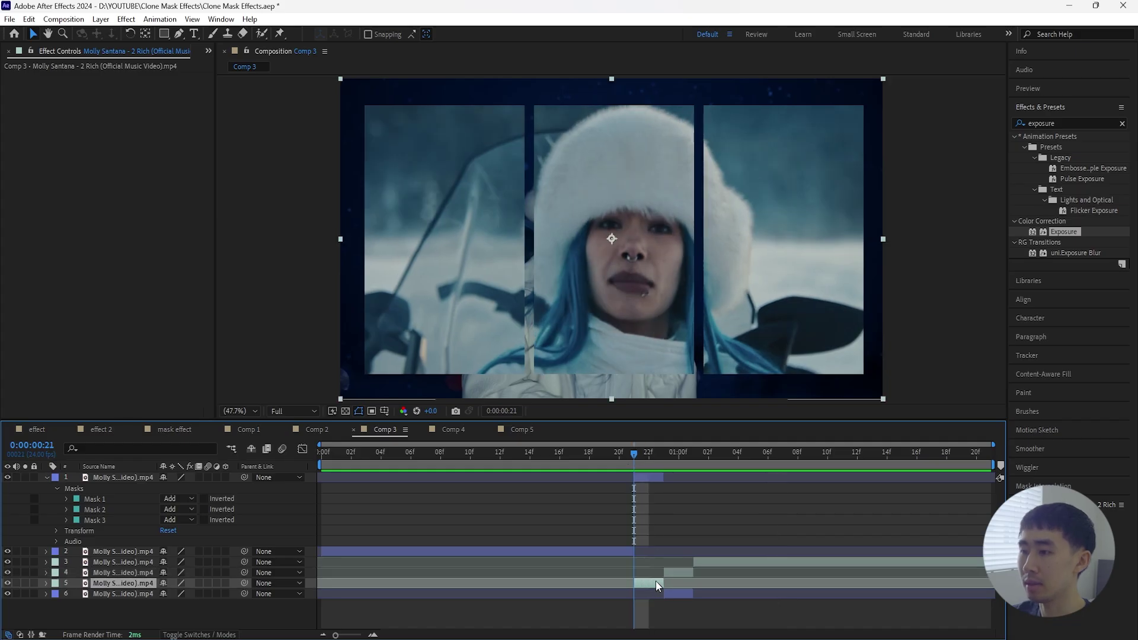
pyautogui.click(7, 583)
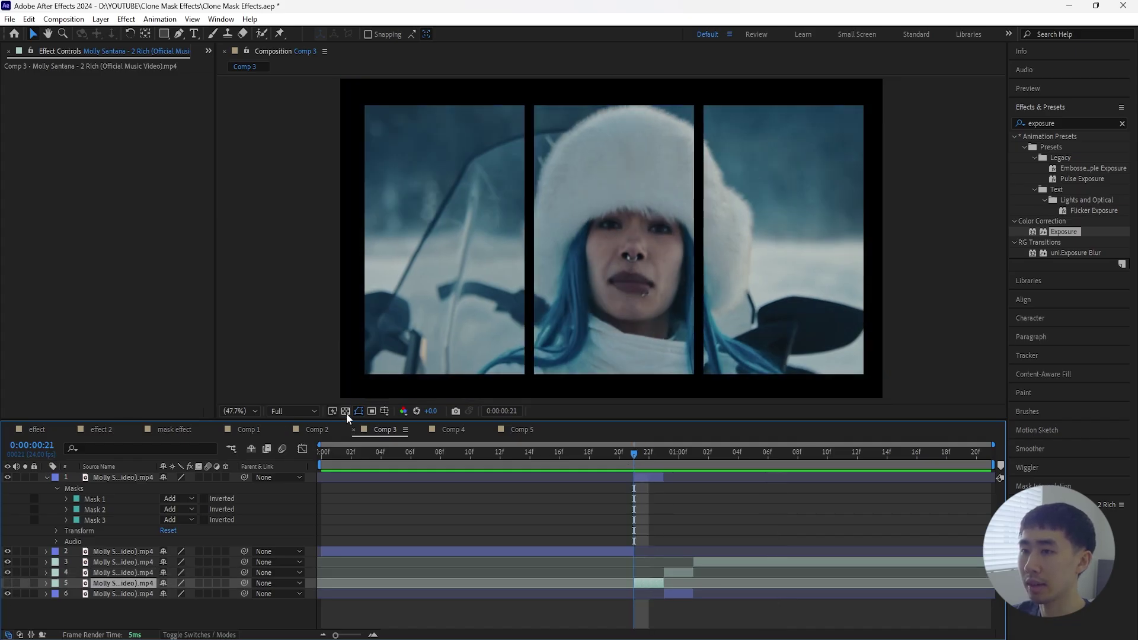
pyautogui.click(345, 411)
pyautogui.click(344, 412)
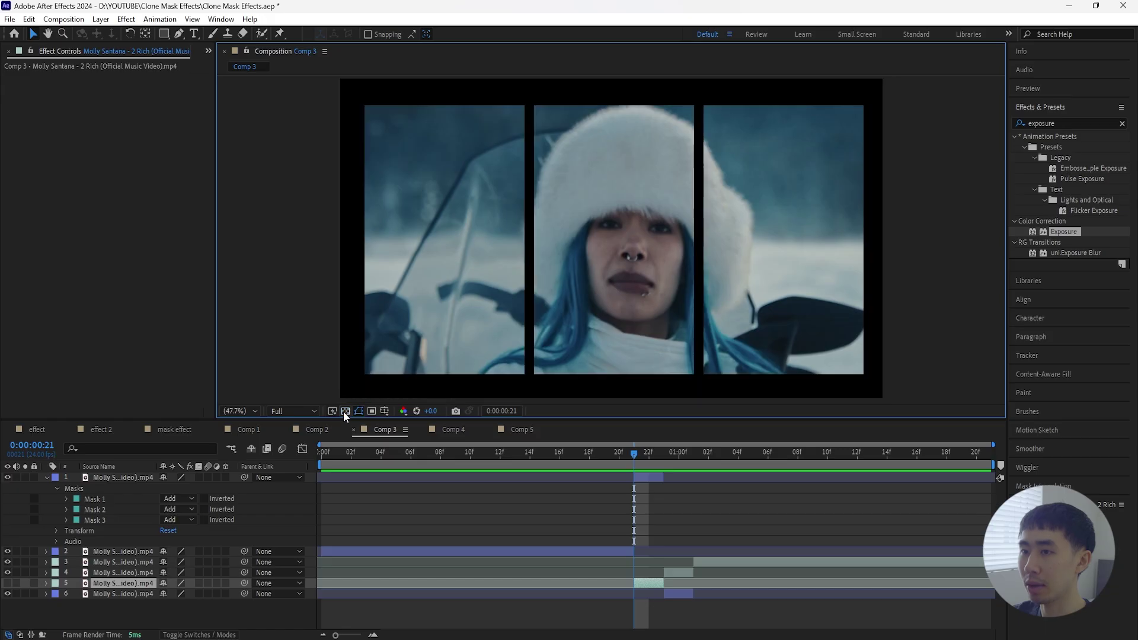
pyautogui.press('Home')
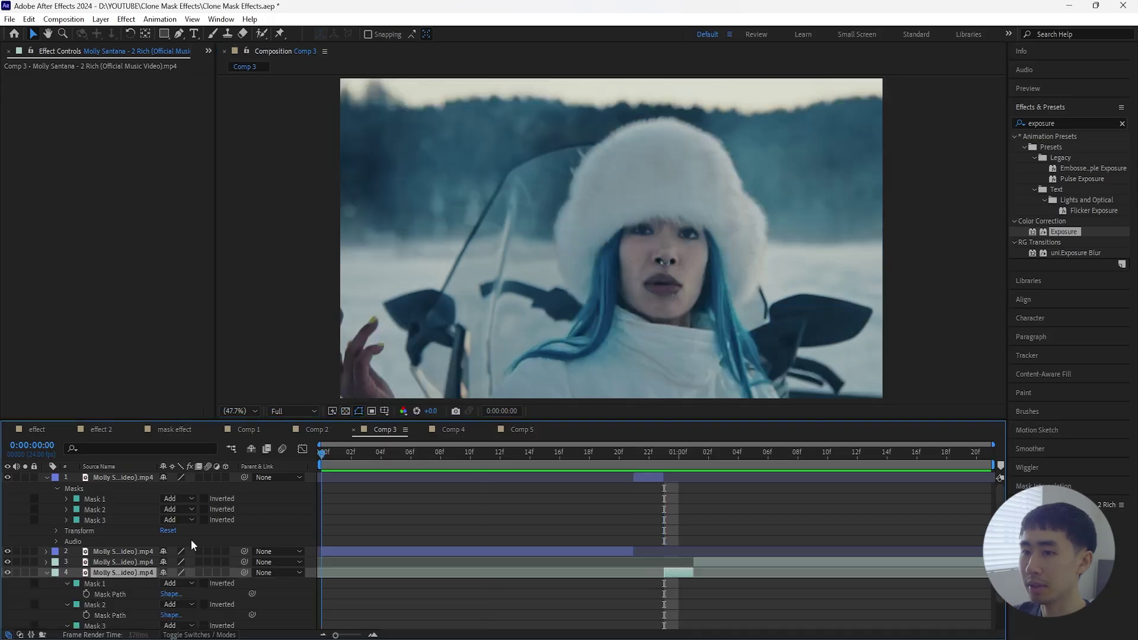
pyautogui.press('space')
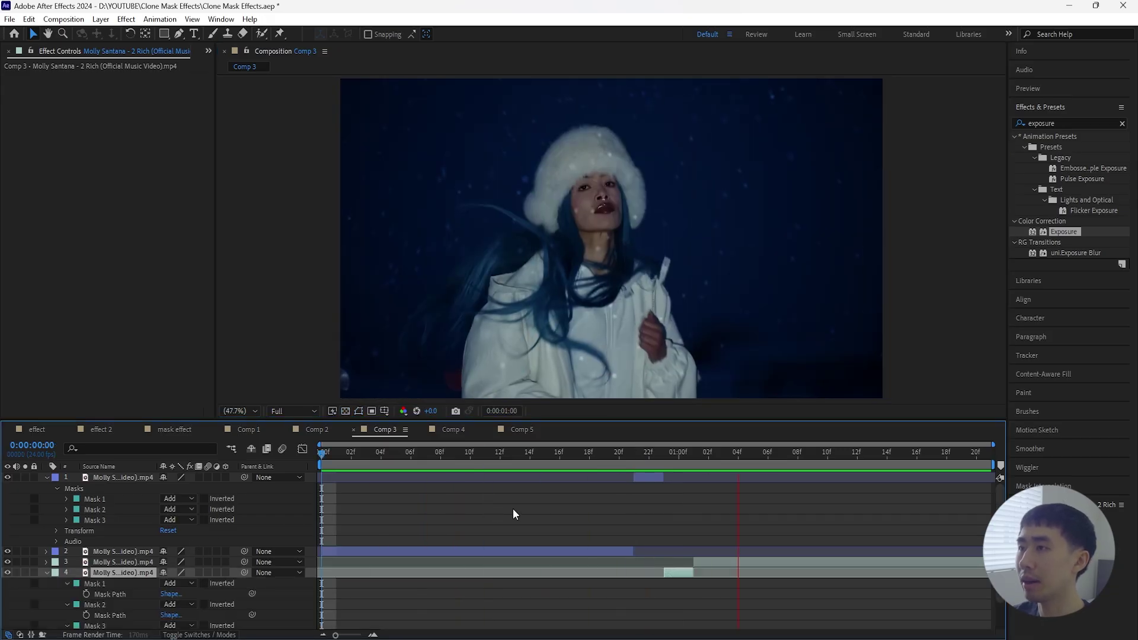